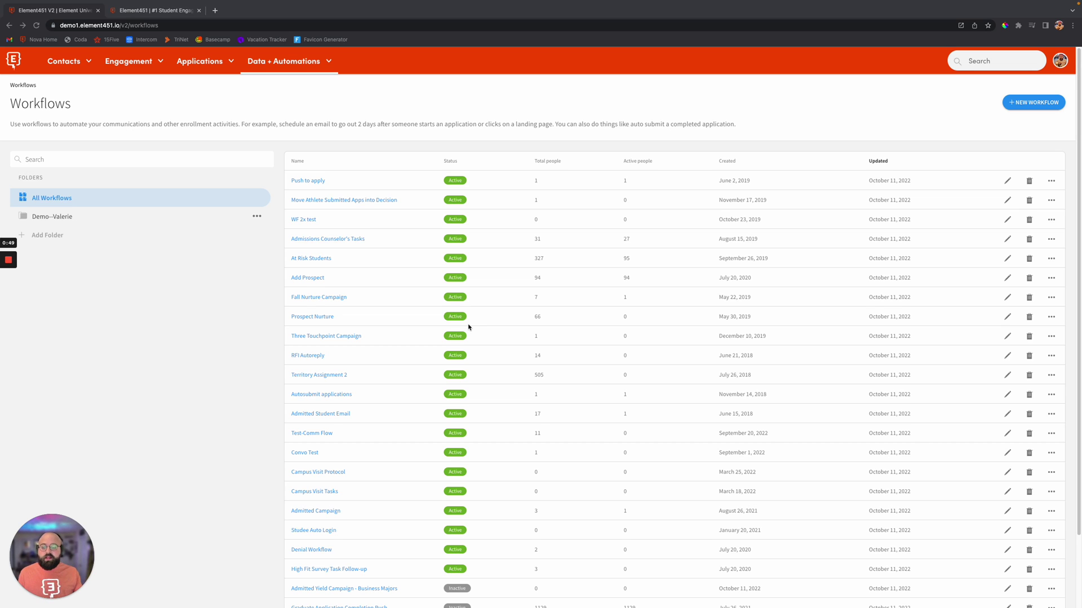
- Scroll down the Workflows list to review each workflow's status, people counts and created/updated dates
scroll(404, 541, "down", 3)
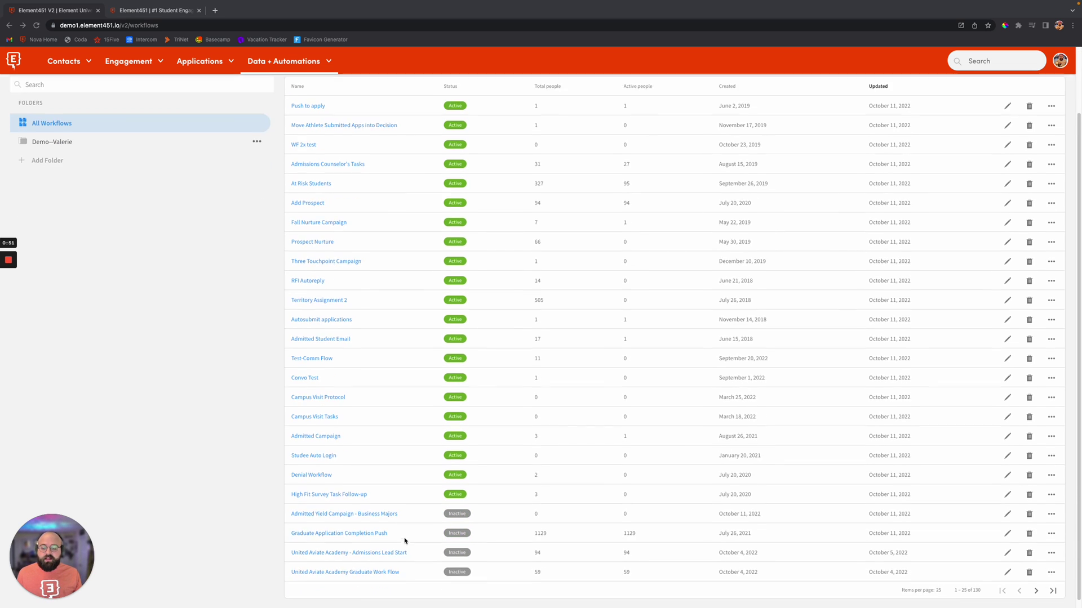
- Open Admitted Yield Campaign - Business Majors and scroll its step chain right to Finish and back
left_click(384, 513)
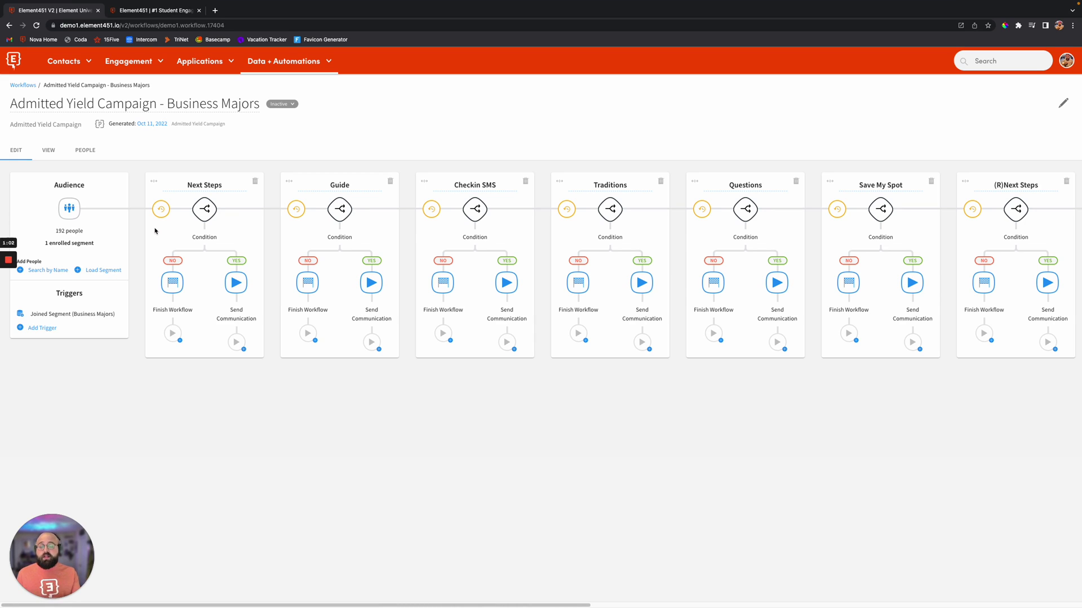
scroll(323, 242, "right", 12)
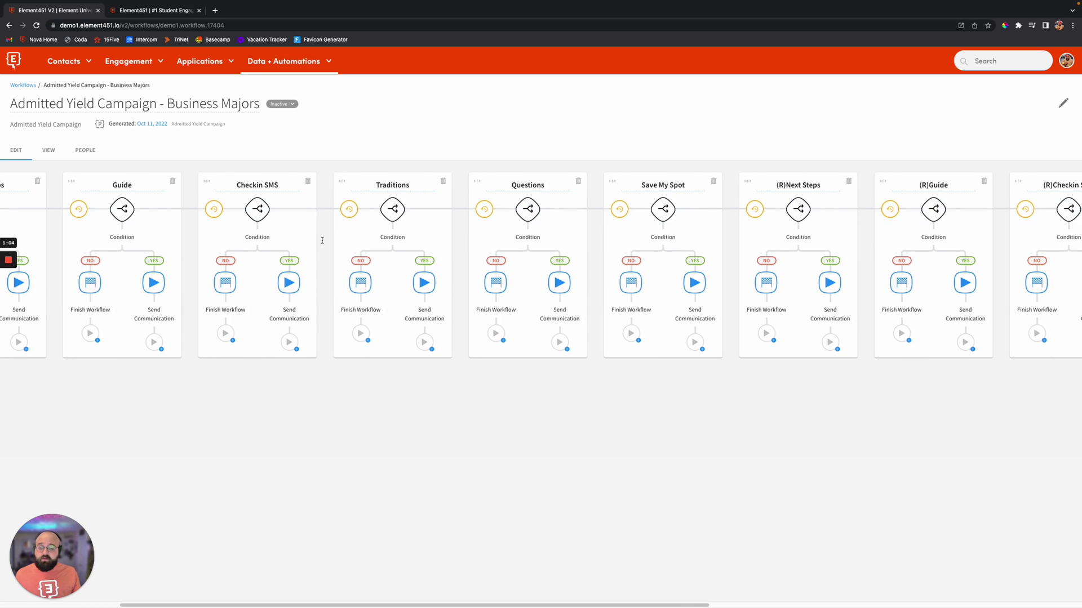
scroll(321, 242, "right", 3)
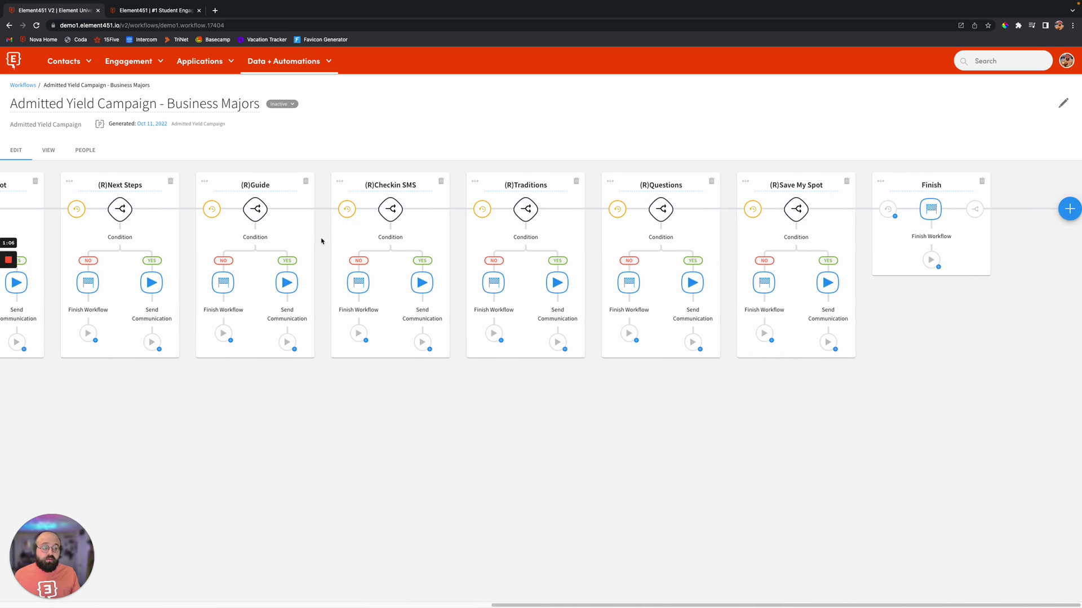
scroll(321, 241, "left", 15)
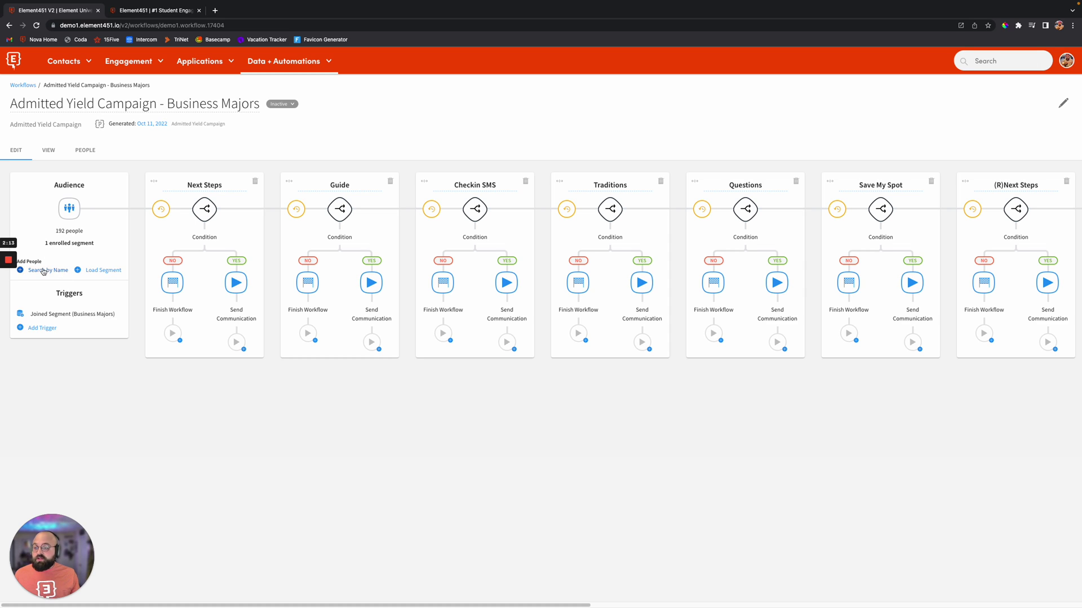
left_click(42, 328)
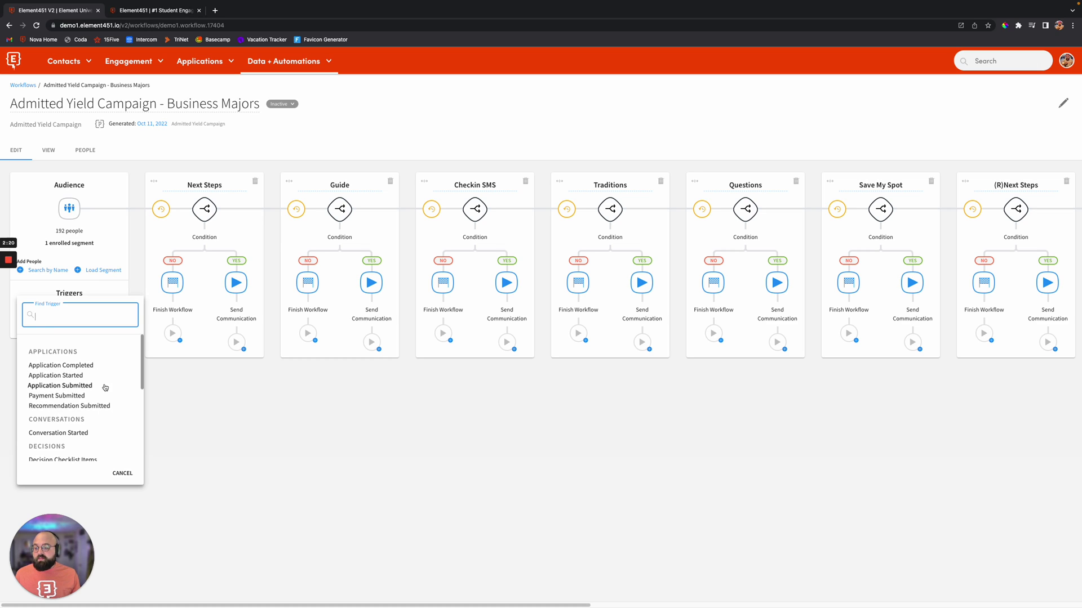
scroll(105, 387, "down", 2)
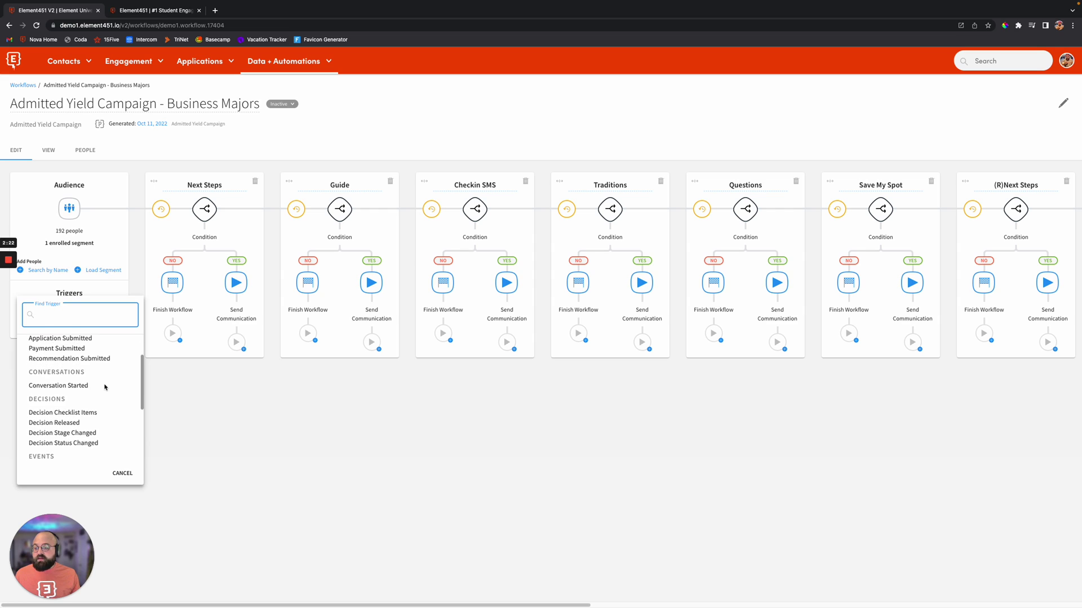
scroll(104, 388, "down", 5)
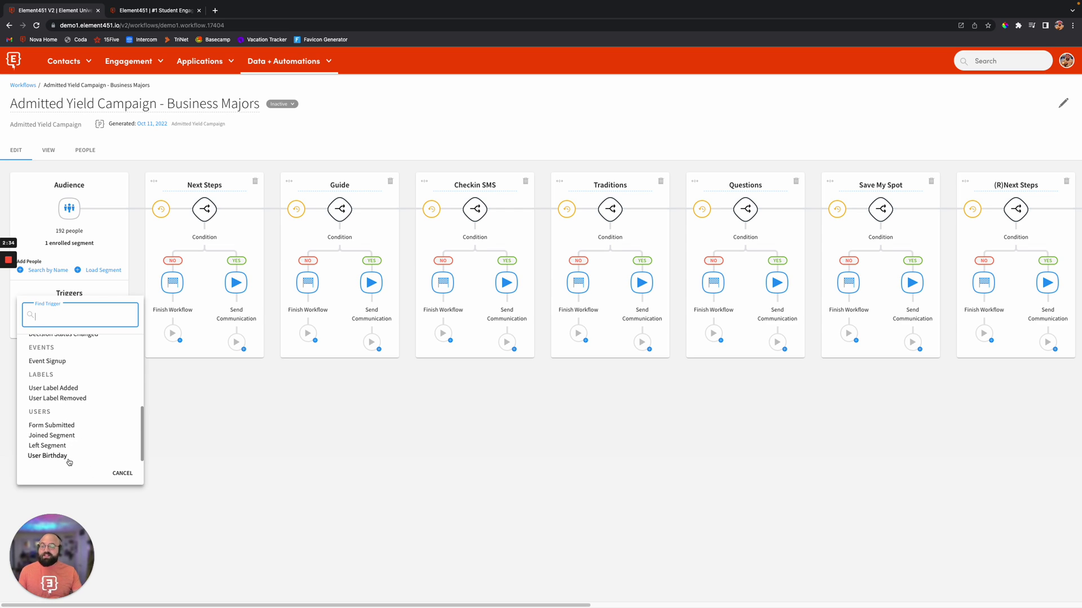
left_click(314, 459)
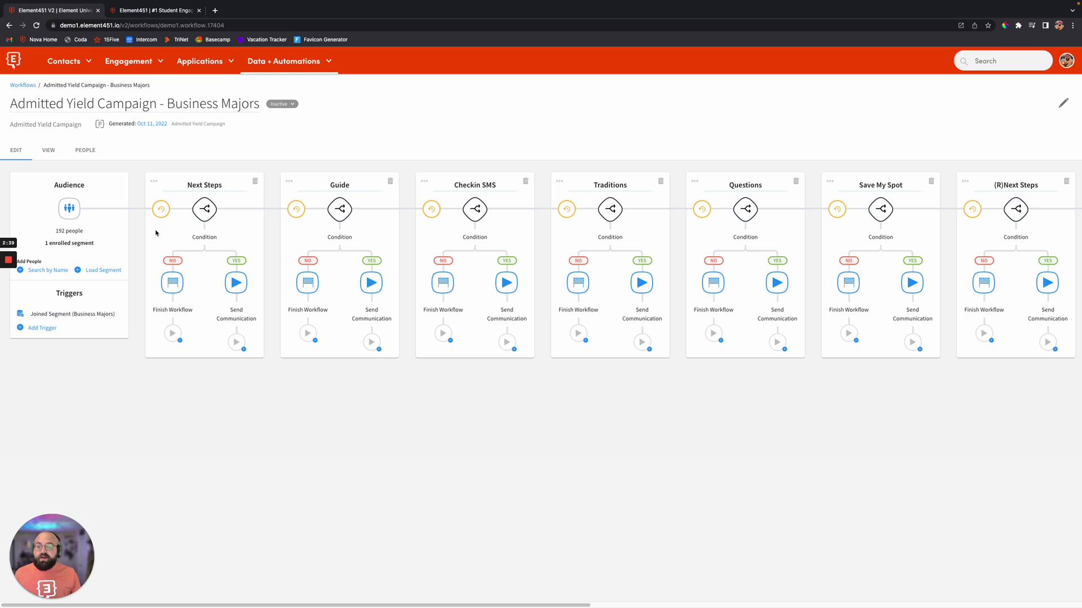
left_click(163, 210)
left_click(321, 558)
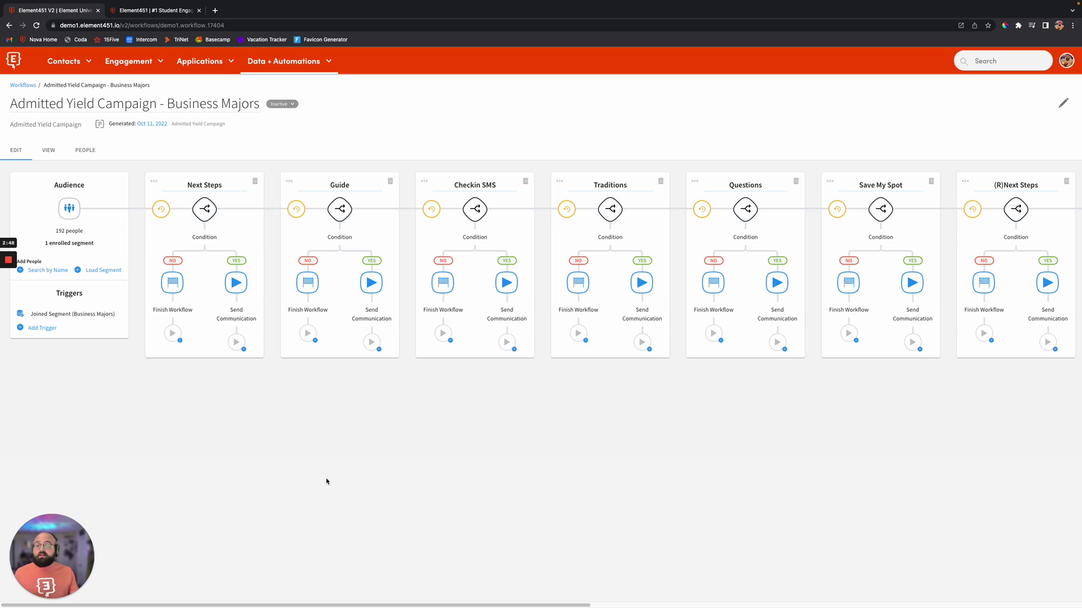
mouse_move(231, 287)
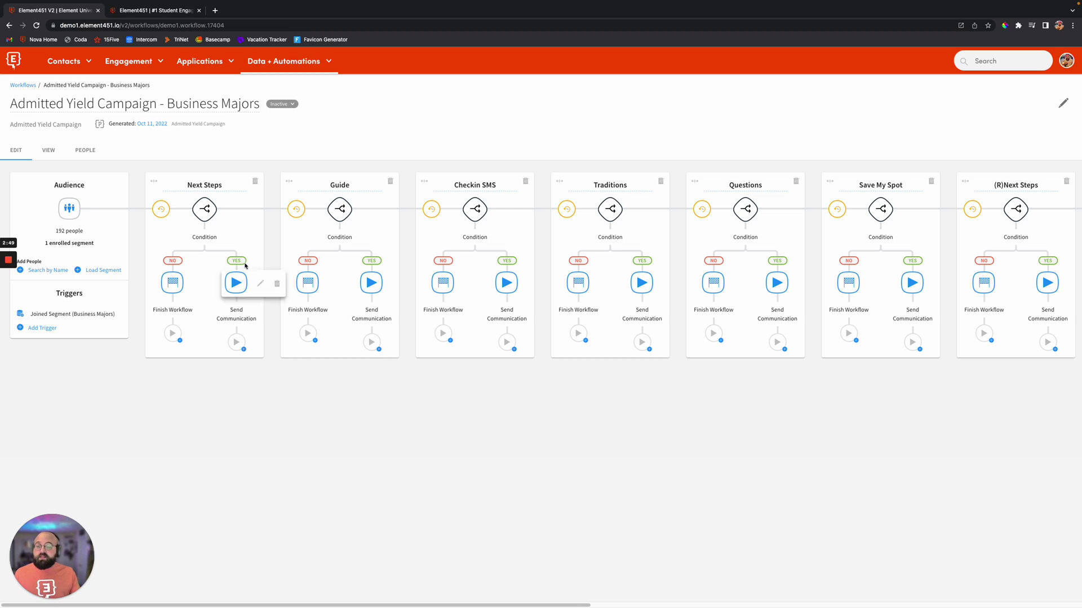
left_click(212, 213)
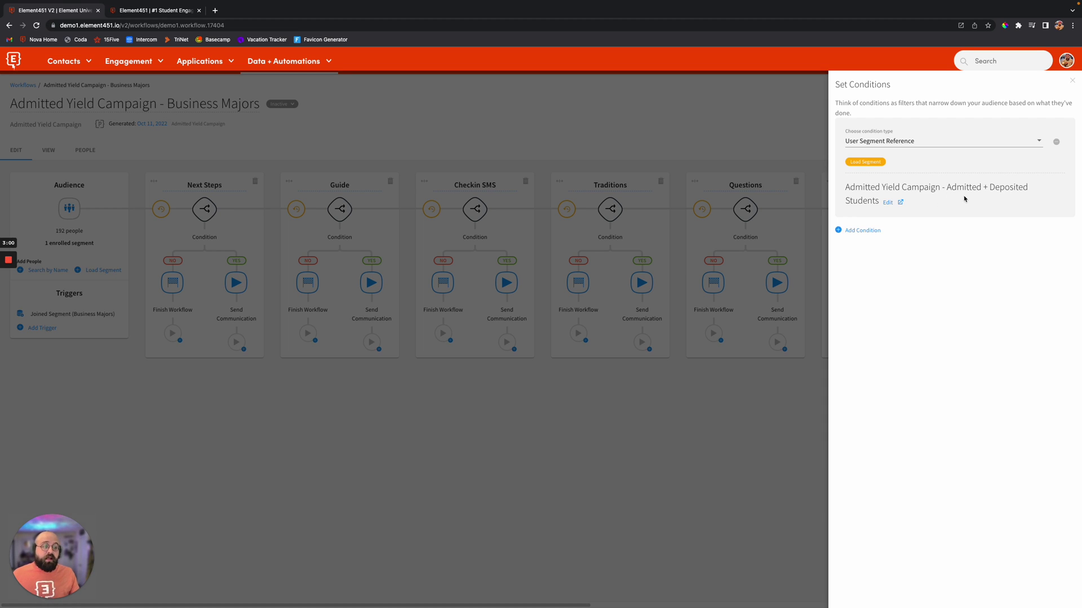
left_click(731, 424)
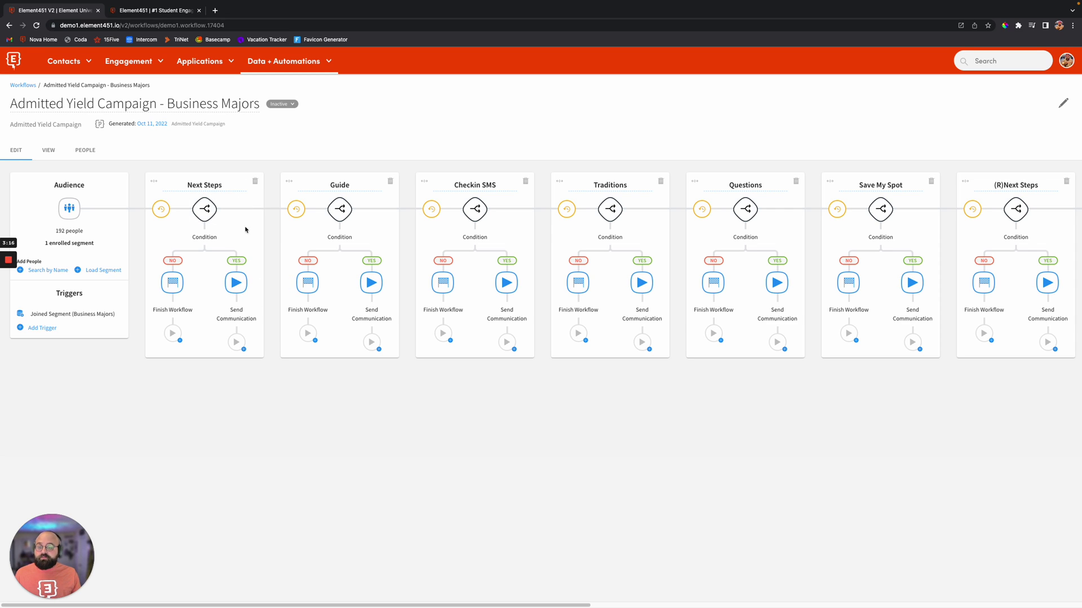
left_click(296, 209)
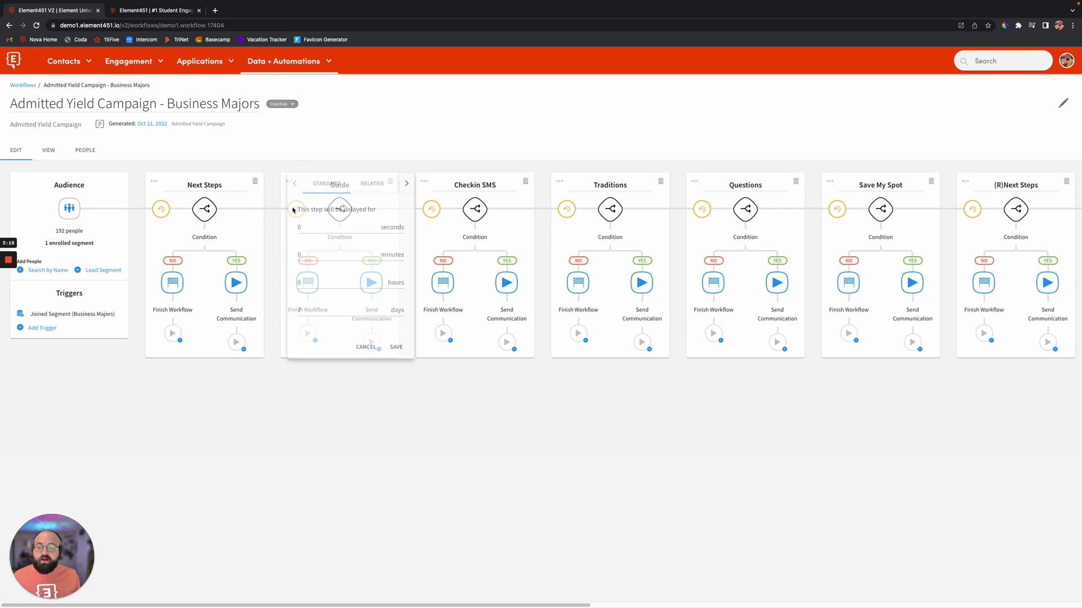
left_click(537, 491)
scroll(545, 358, "right", 7)
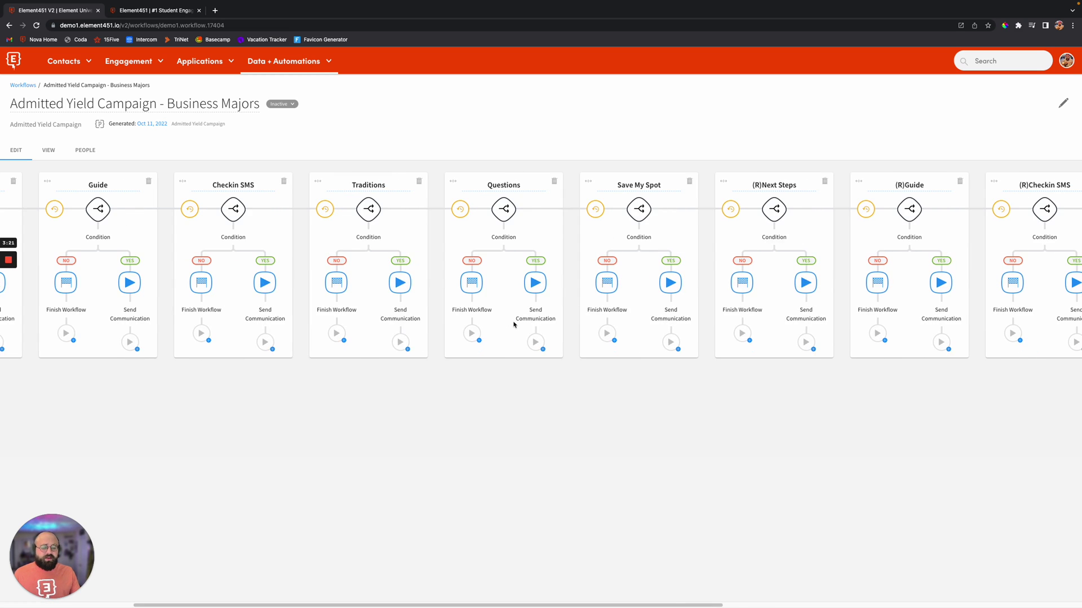
scroll(513, 321, "right", 10)
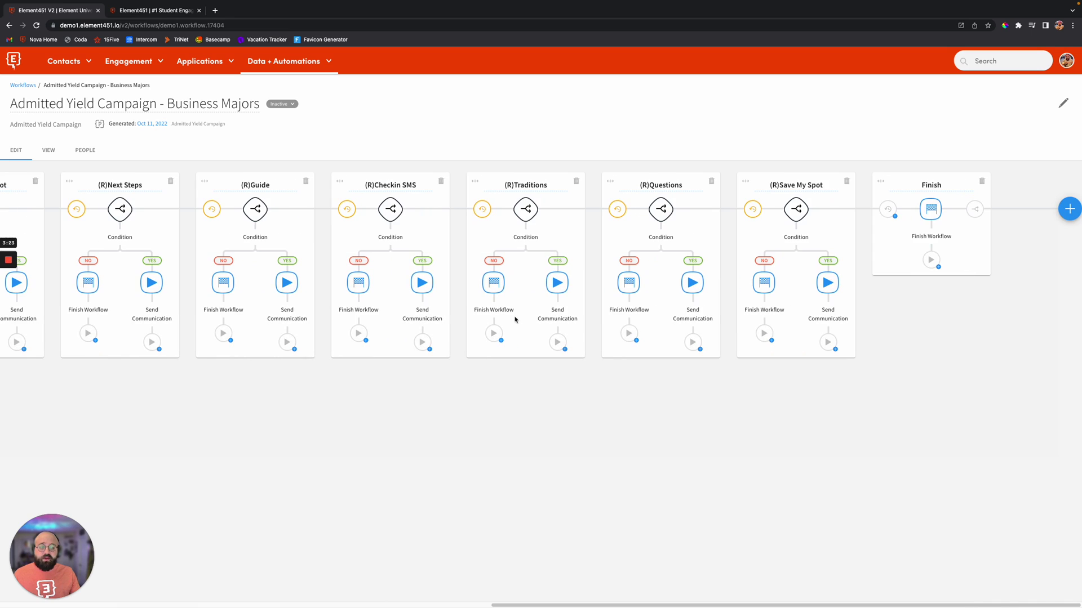
- Add a Create Task step named 'Check-in' with a relative due date of 1 day
left_click(1072, 211)
type("task")
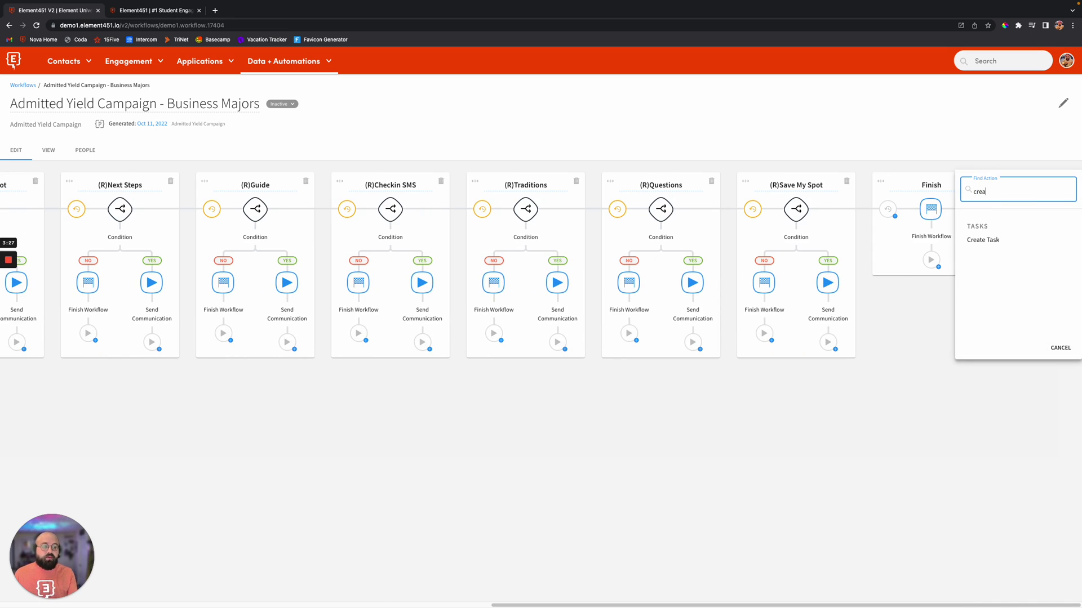
left_click(1037, 243)
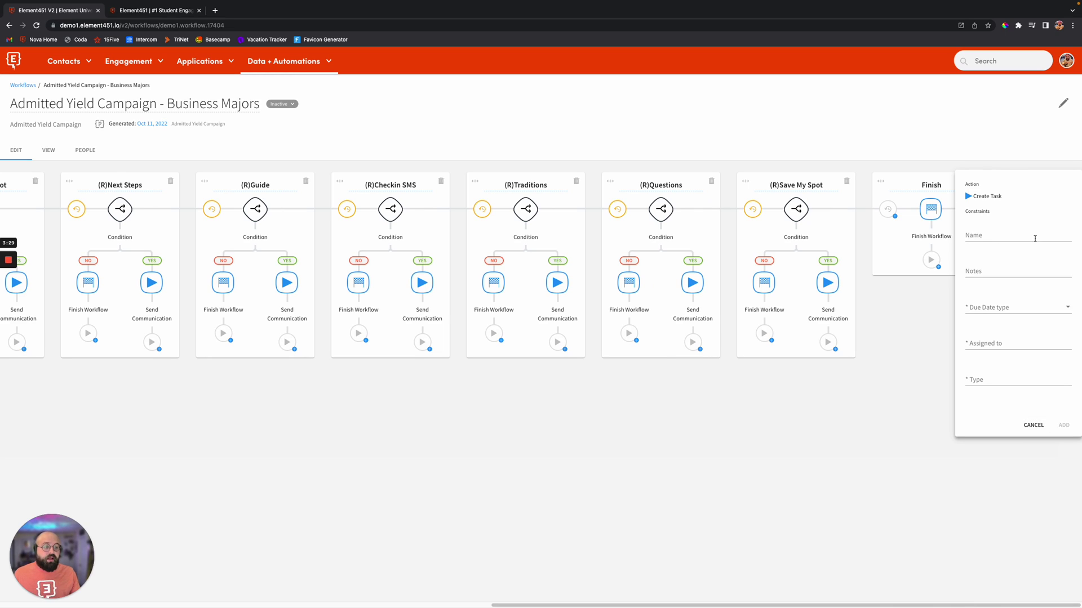
left_click(1030, 239)
type("Check")
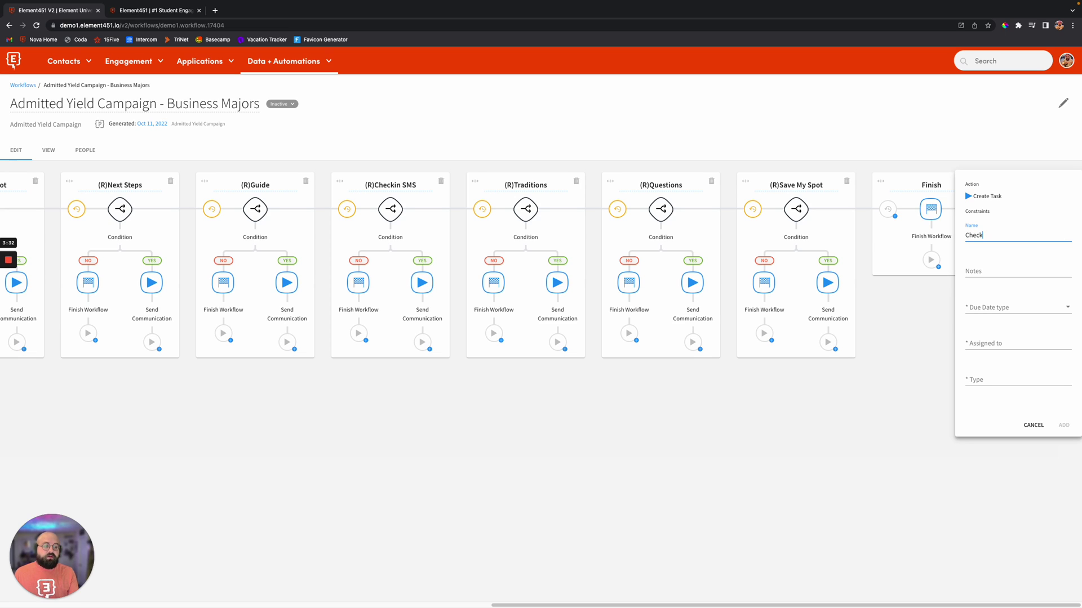
type("-in")
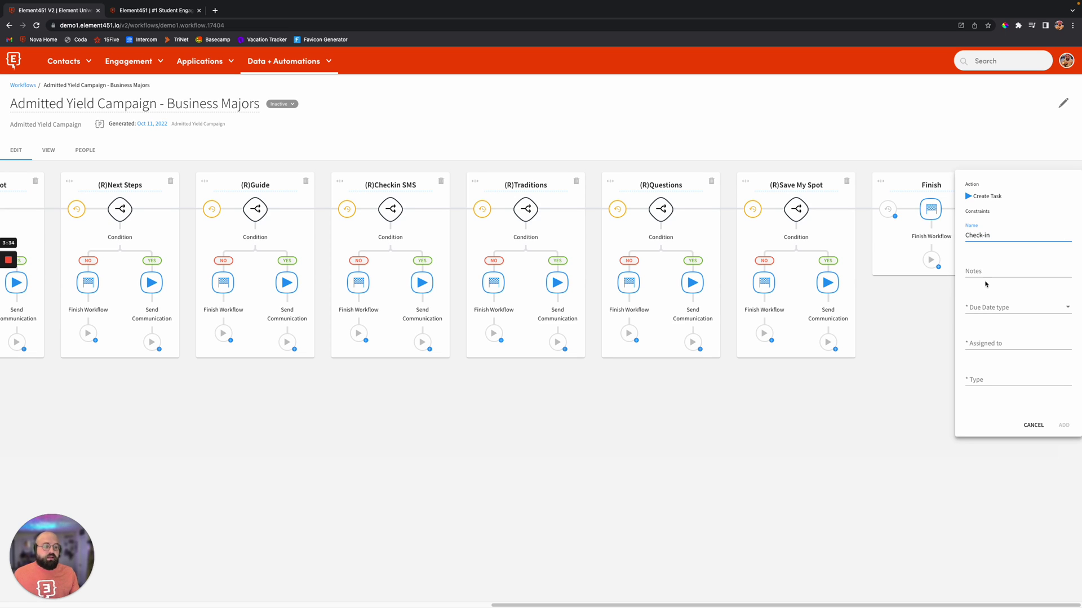
left_click(984, 270)
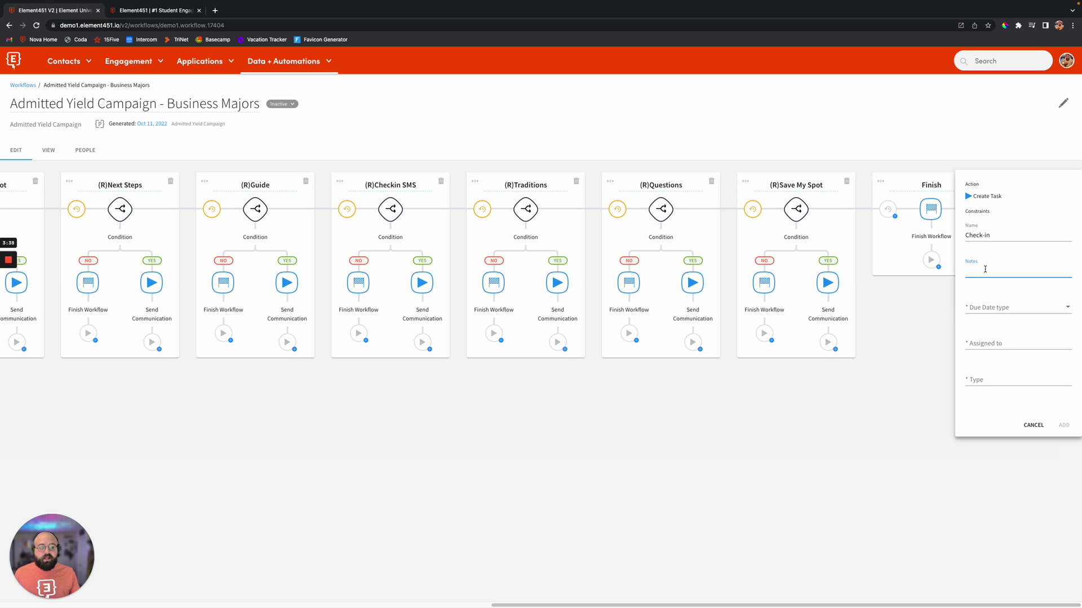
left_click(992, 308)
left_click(1001, 325)
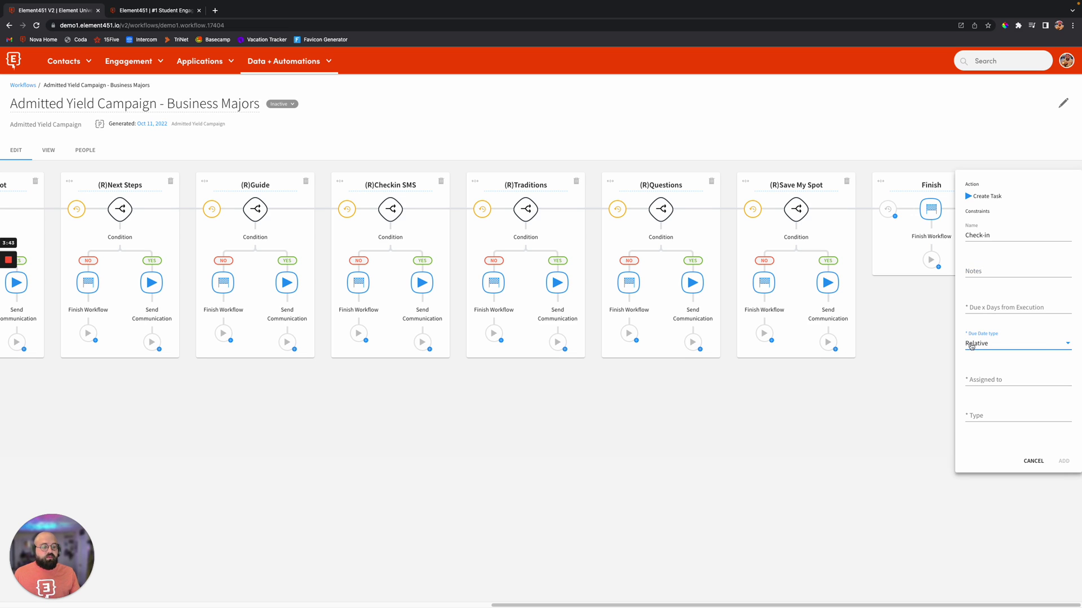
left_click(983, 309)
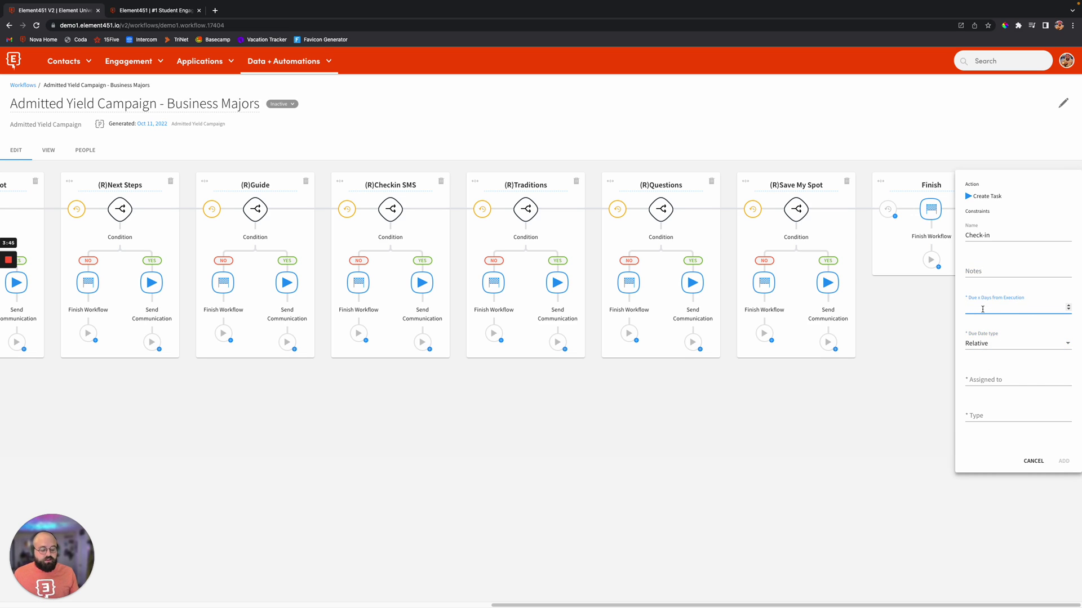
- Assign the task to a staff member, set type Phone Call, add it, and rename it 'Phone Call Task'
left_click(990, 379)
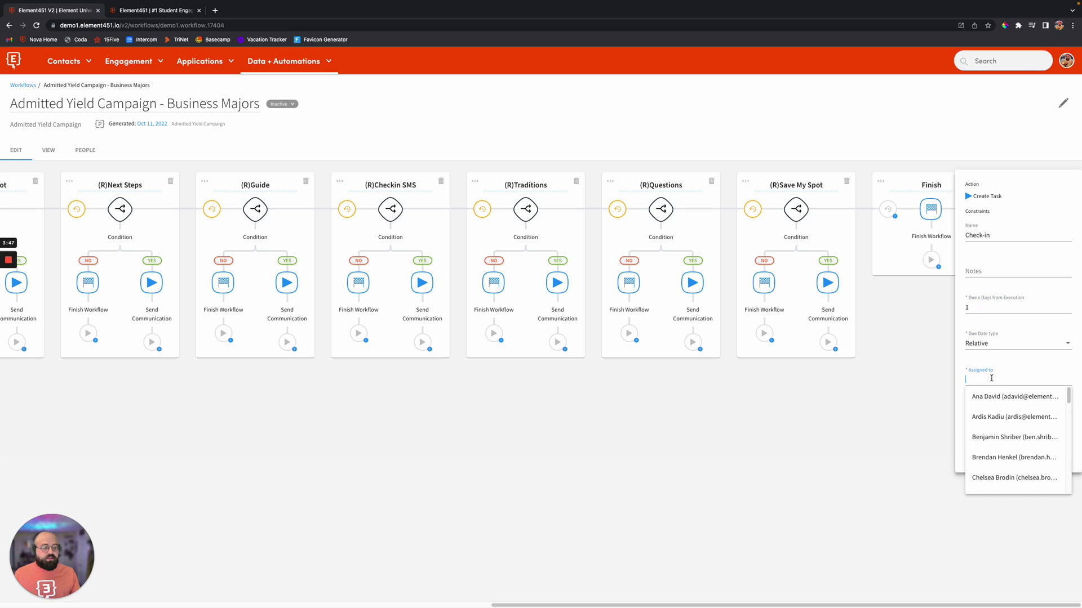
left_click(1007, 458)
left_click(989, 421)
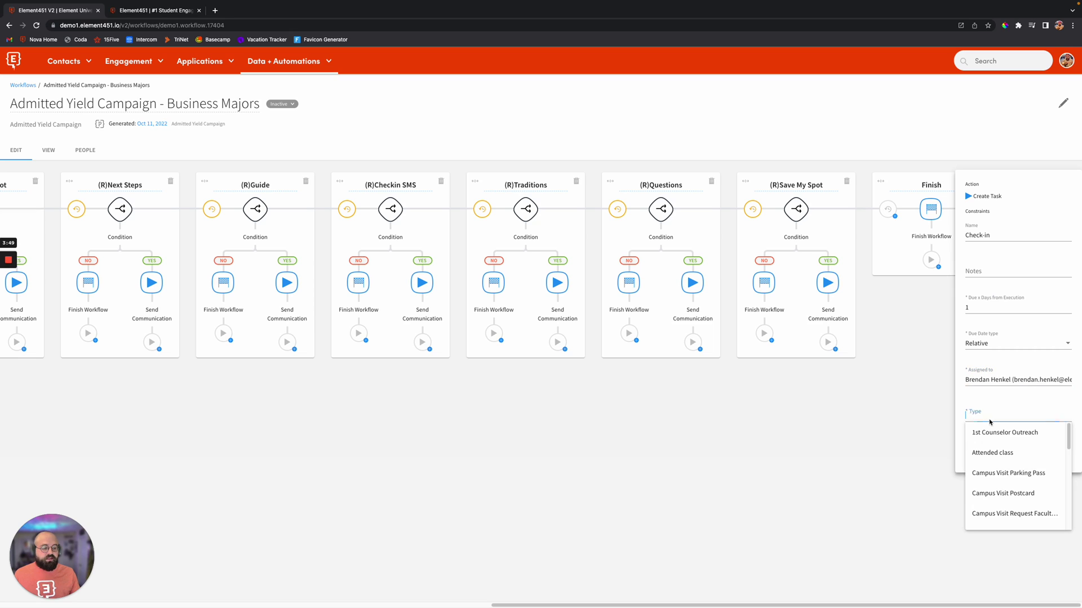
type("phon")
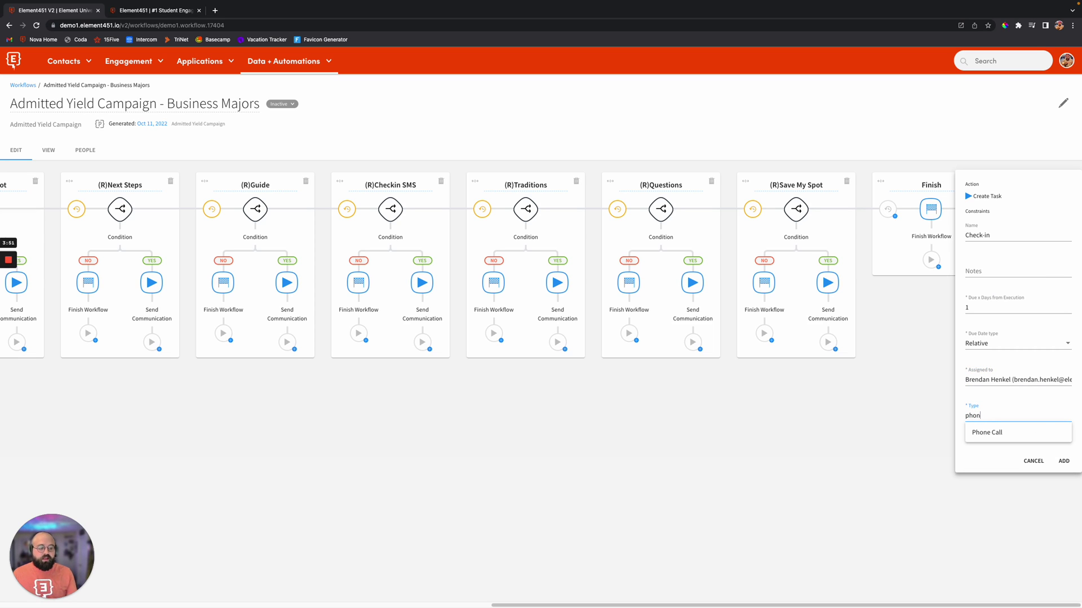
key("Down")
key("Return")
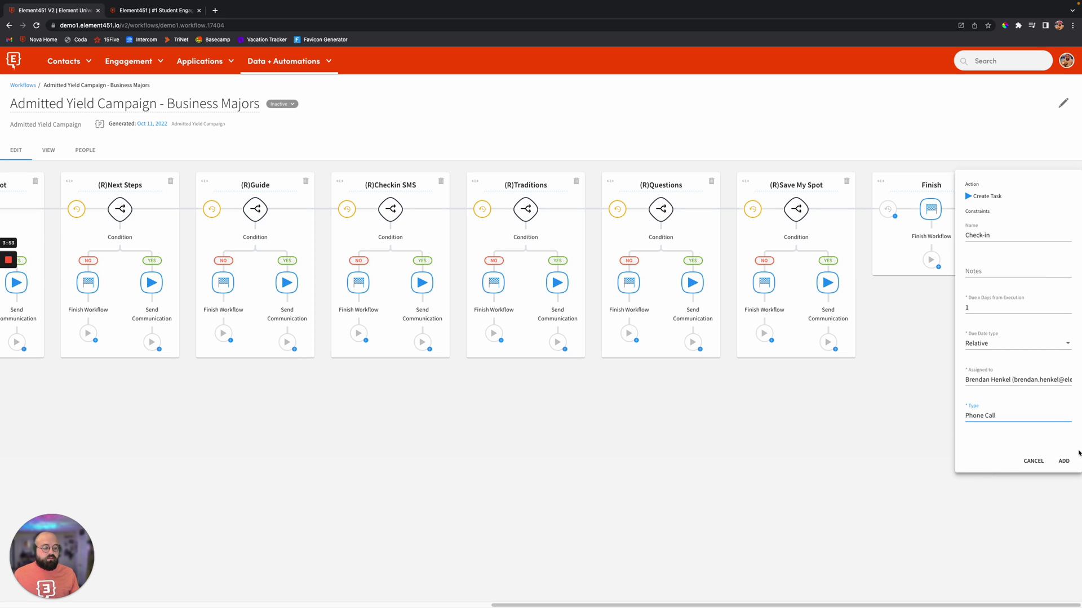
left_click(1063, 461)
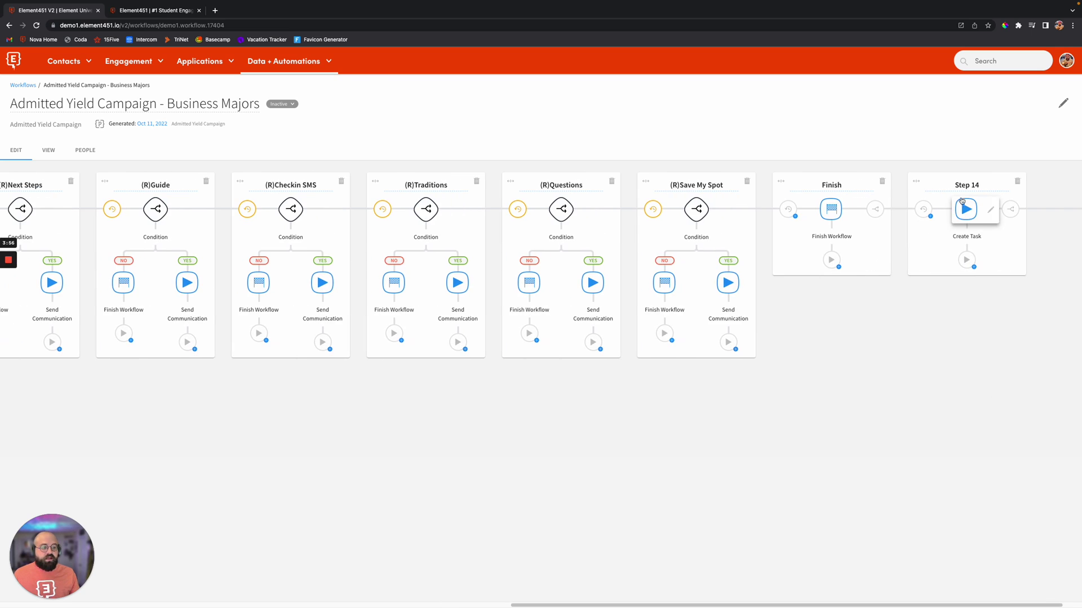
left_click(965, 185)
type("Phone Call")
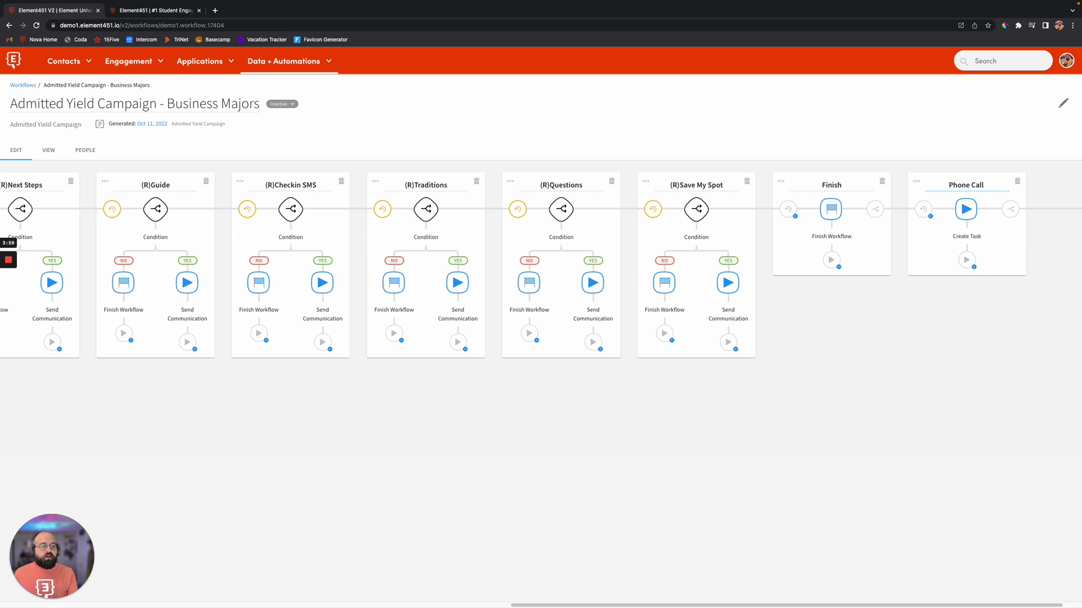
type(" Task")
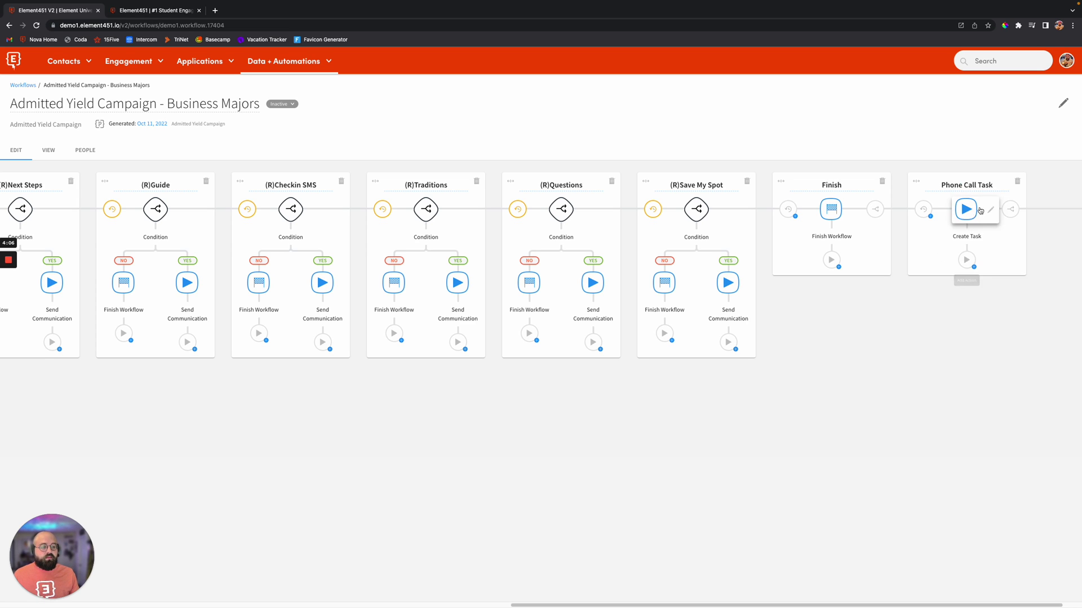
- Condition the Phone Call Task on the Admitted Yield Campaign - Admitted + Deposited Students segment
left_click(1012, 210)
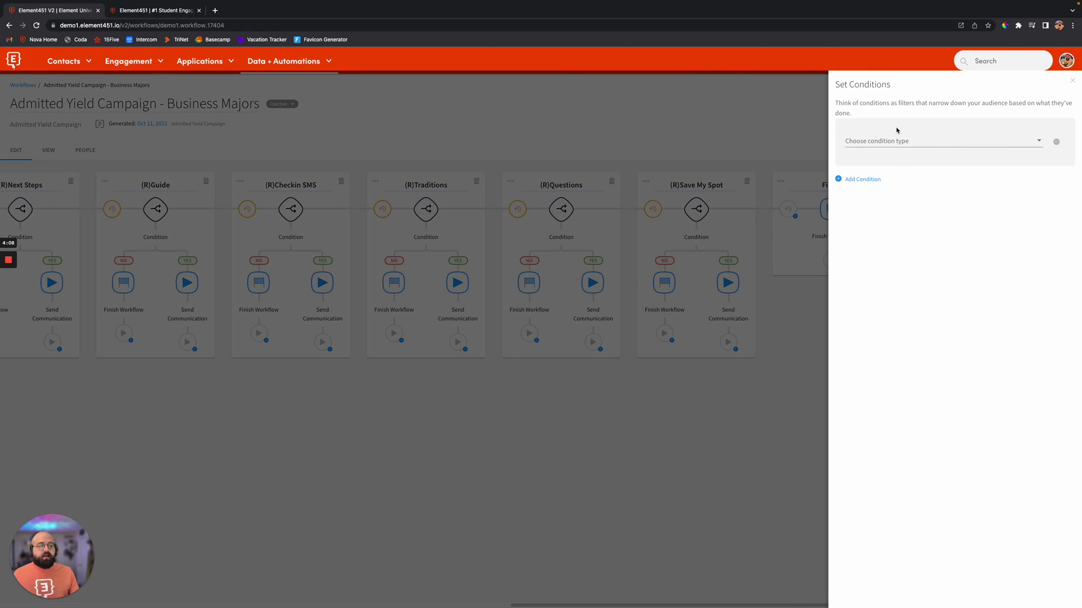
left_click(896, 141)
left_click(901, 181)
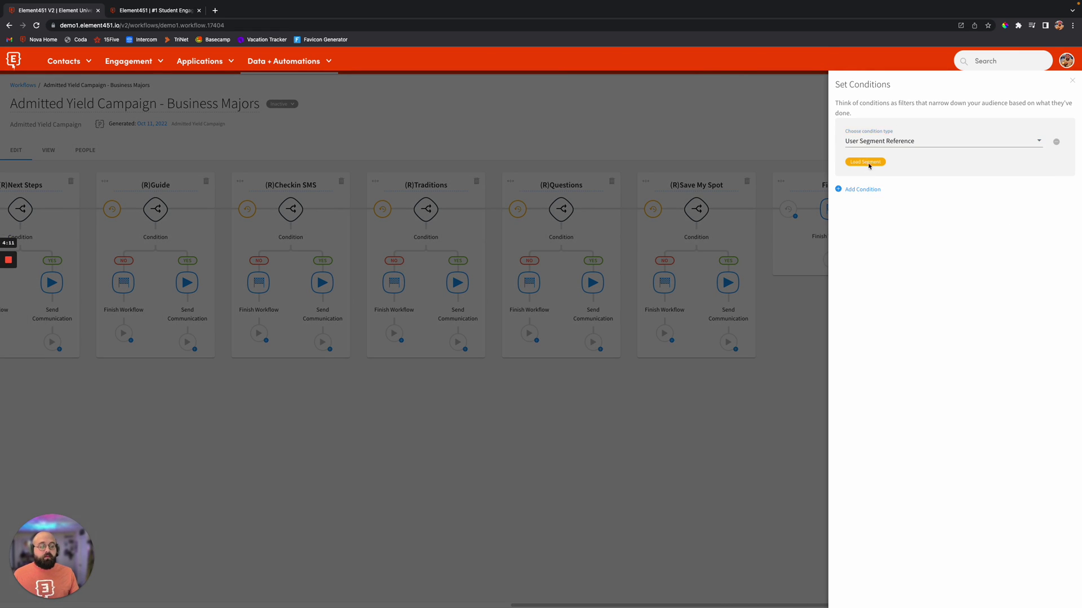
left_click(866, 163)
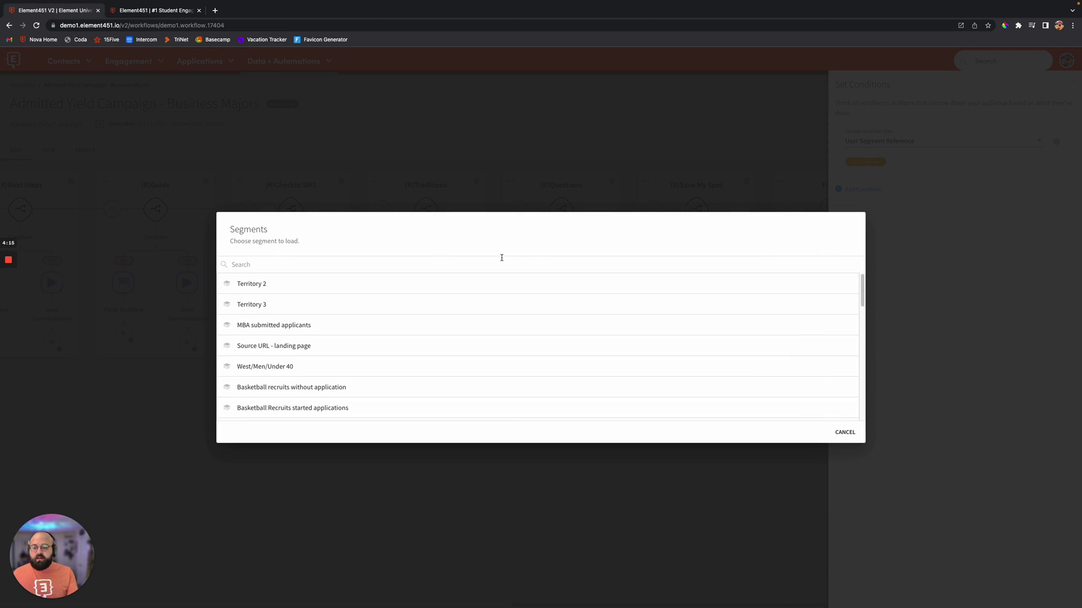
type("admitted")
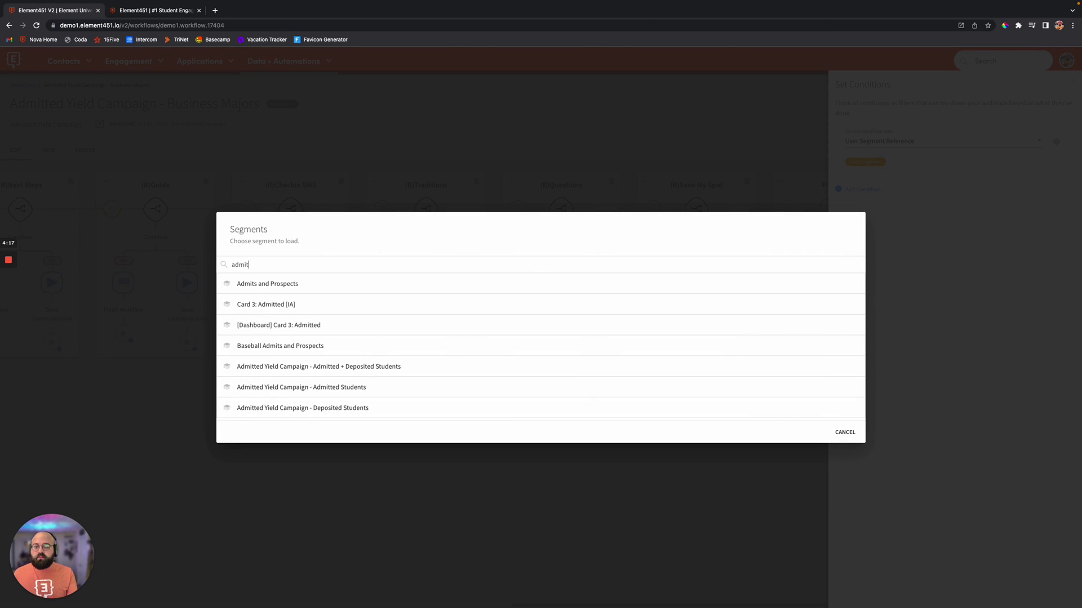
left_click(383, 324)
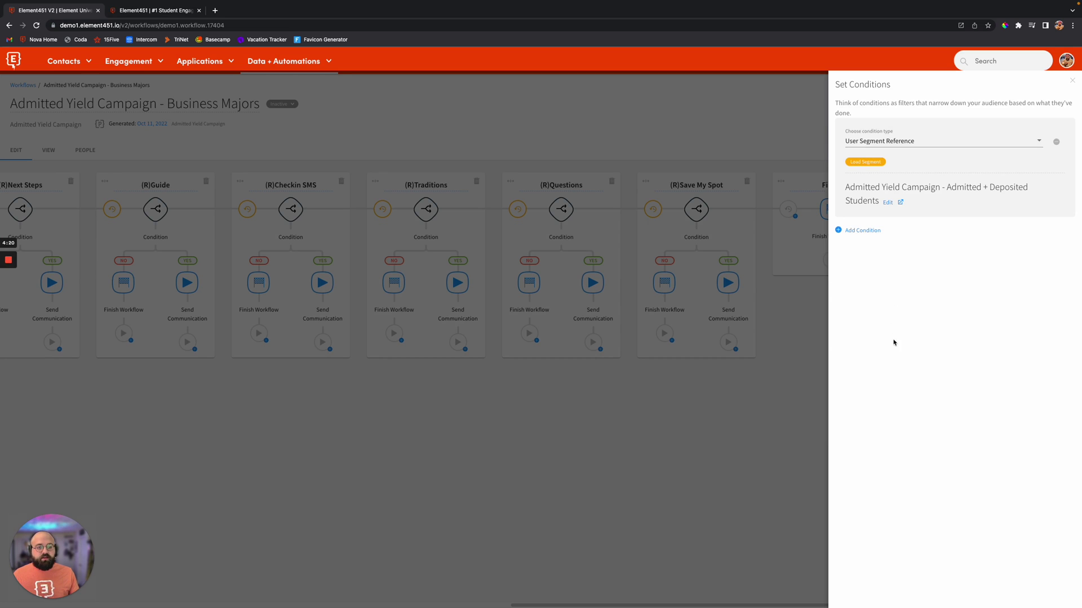
left_click(715, 424)
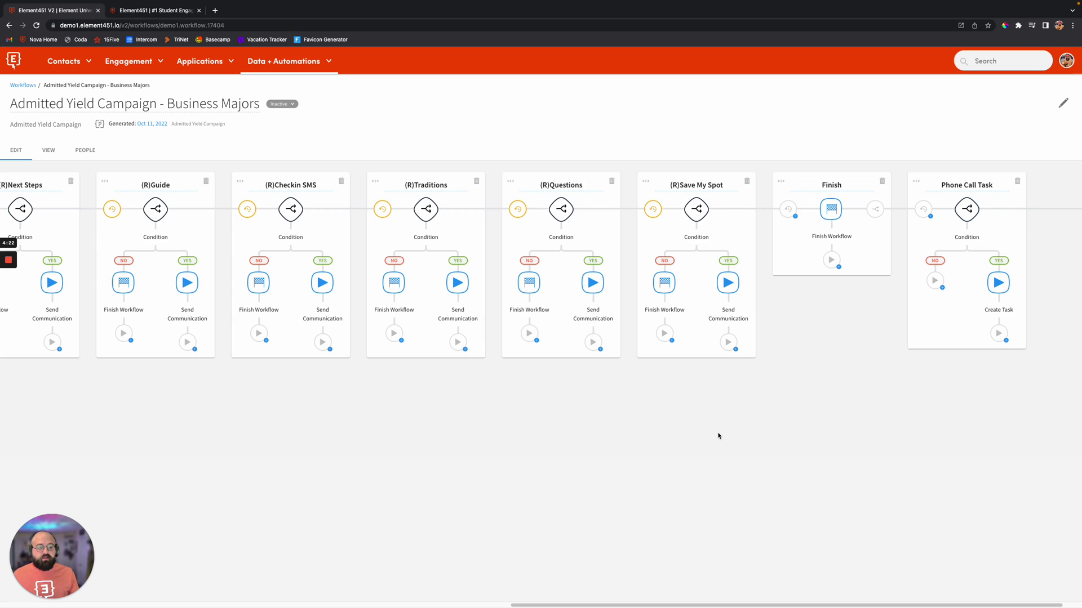
- Add a Finish Workflow action to the Phone Call Task's NO branch
left_click(936, 281)
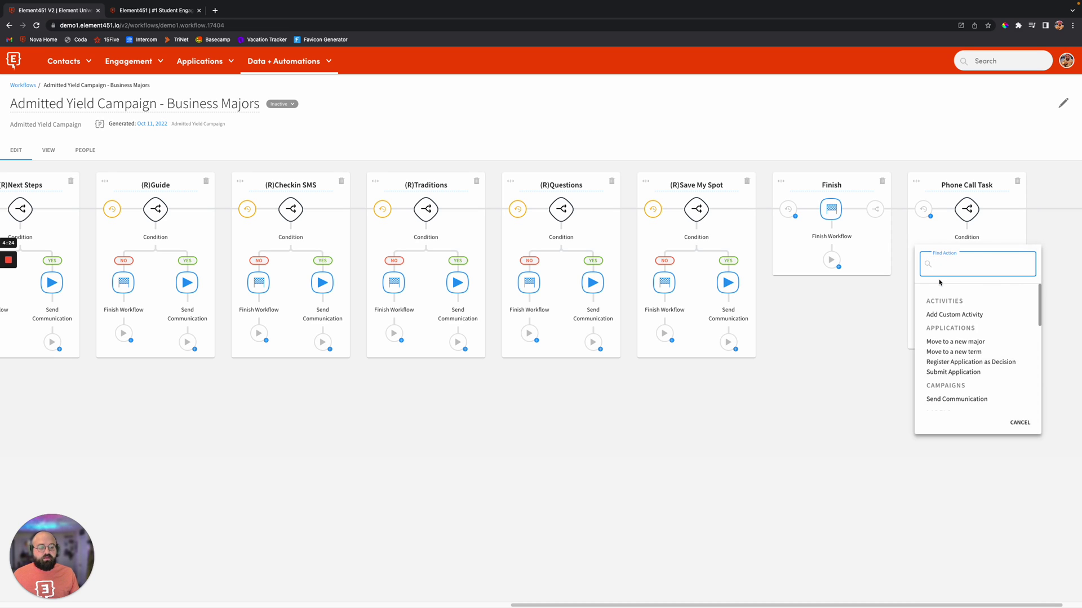
type("fini")
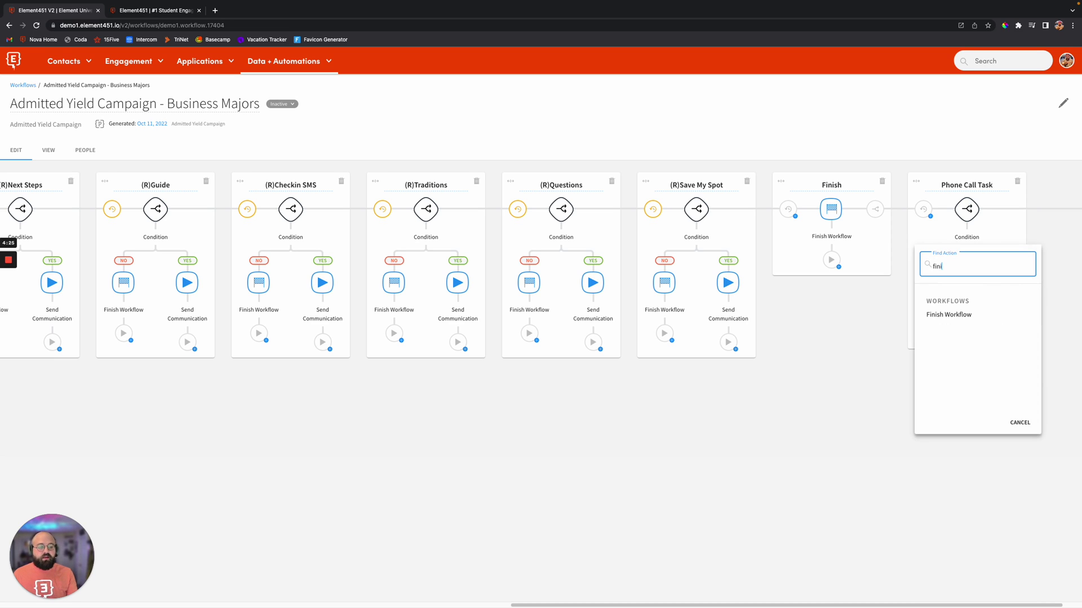
left_click(961, 316)
left_click(1023, 334)
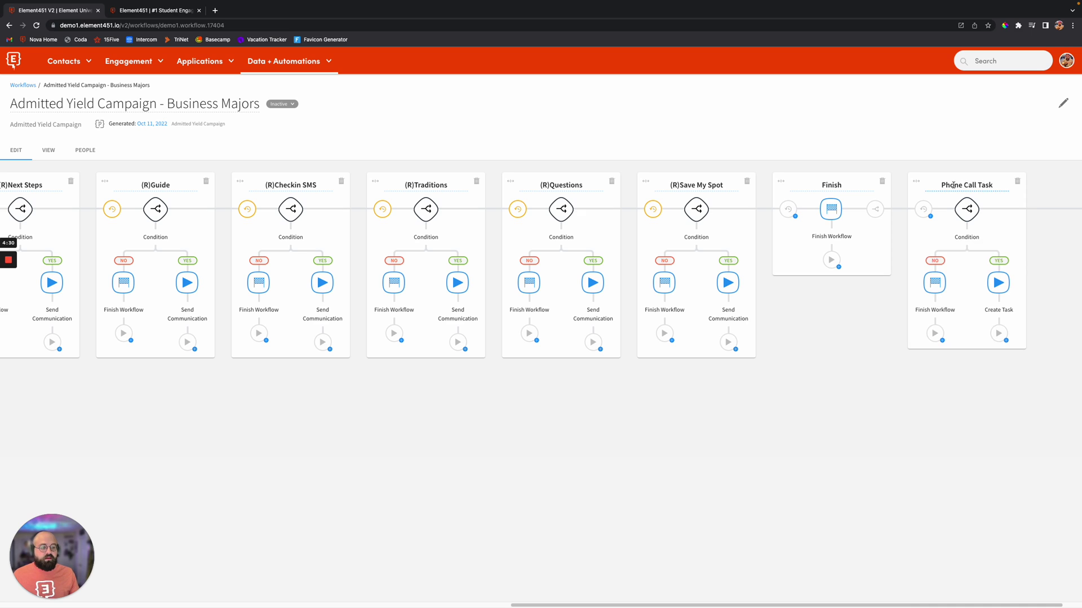
- Drag the Phone Call Task card left until it sits between Checkin SMS and Traditions
left_click_drag(922, 184, 113, 206)
scroll(338, 265, "left", 8)
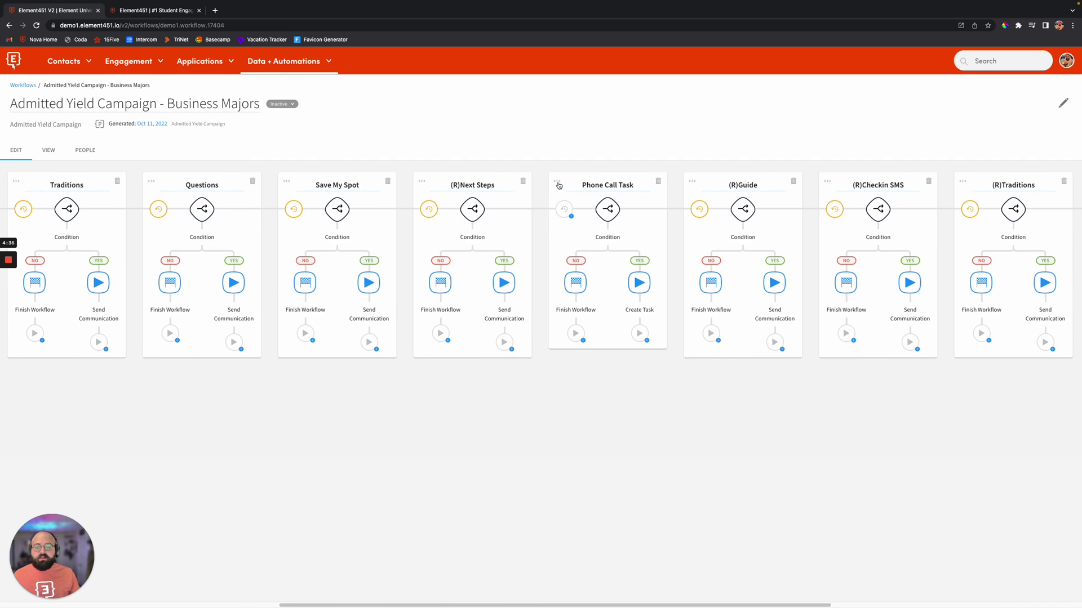
left_click_drag(557, 183, 179, 201)
scroll(179, 201, "left", 10)
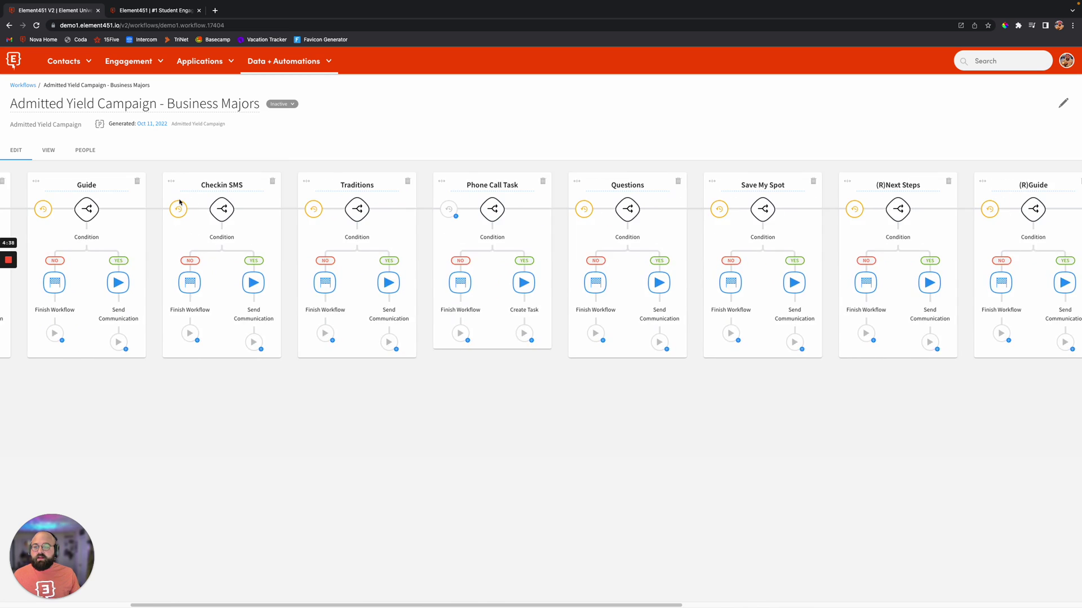
scroll(180, 202, "left", 2)
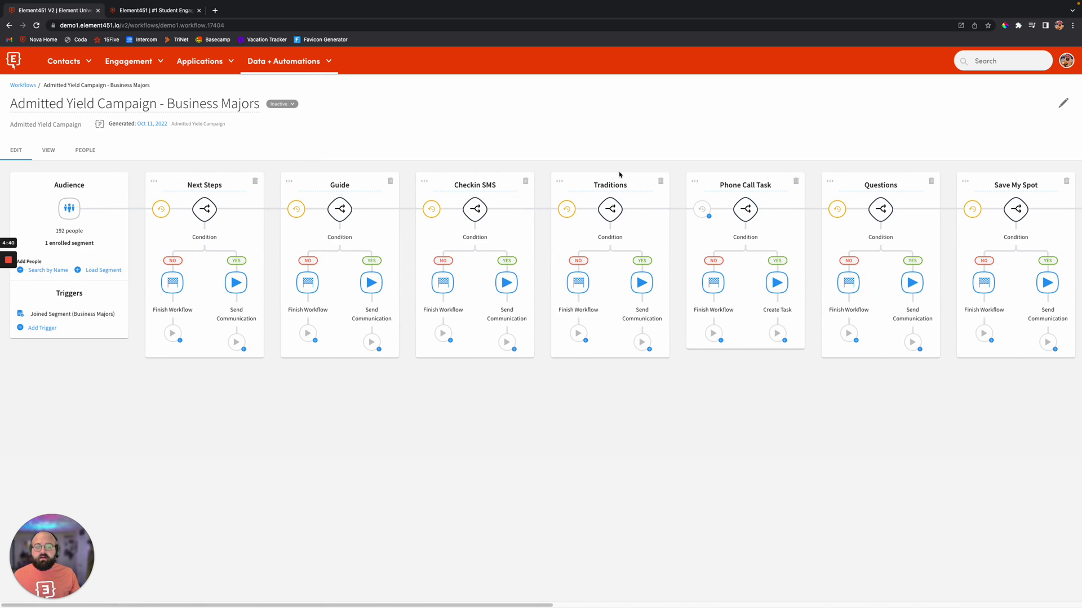
left_click_drag(694, 185, 560, 192)
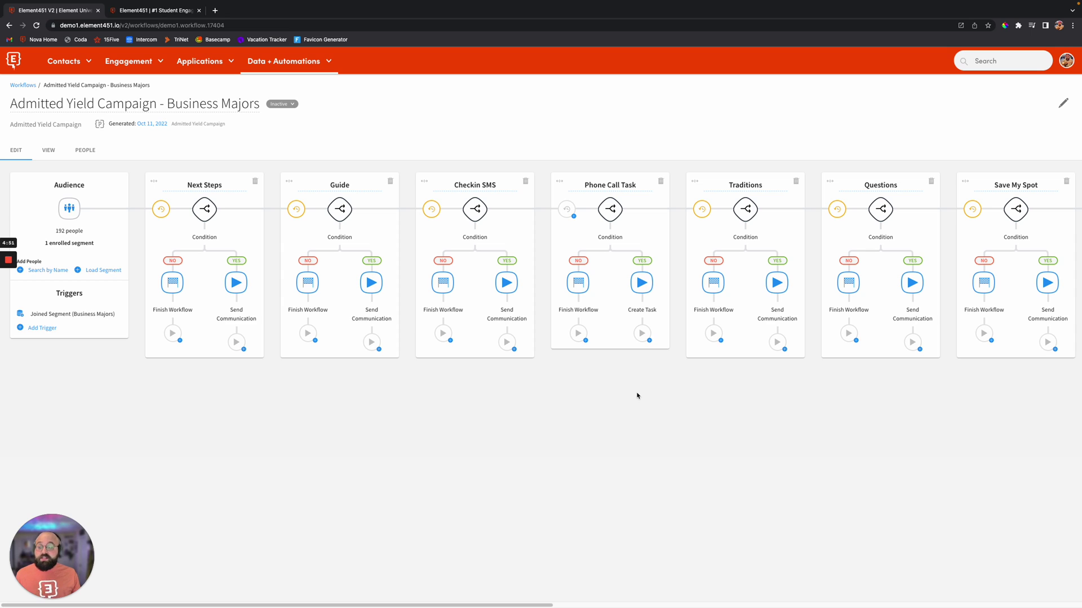
left_click(642, 333)
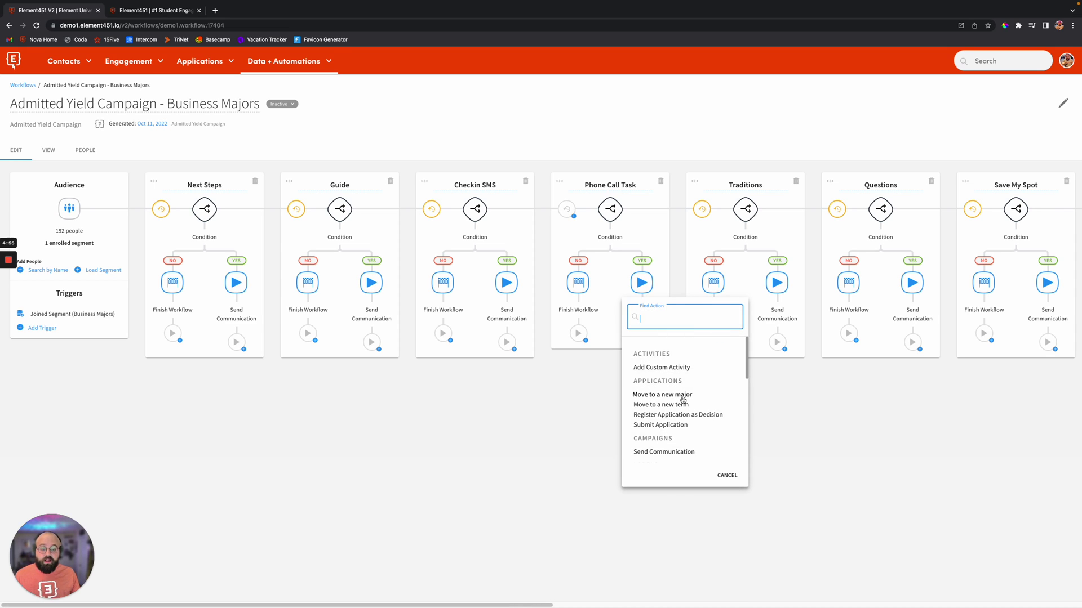
scroll(683, 400, "down", 2)
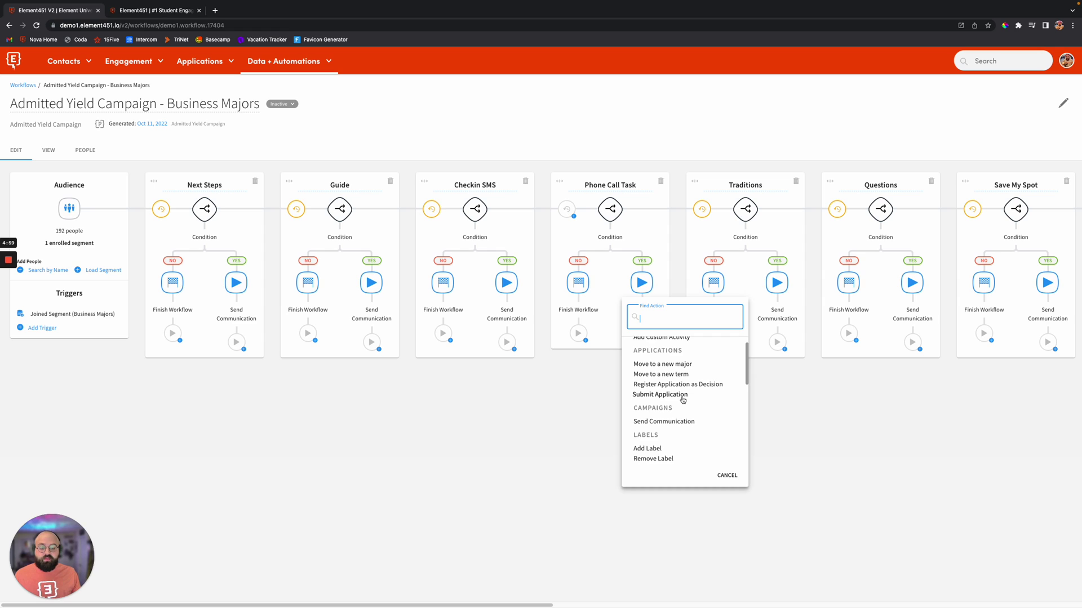
scroll(682, 401, "down", 2)
scroll(683, 400, "down", 4)
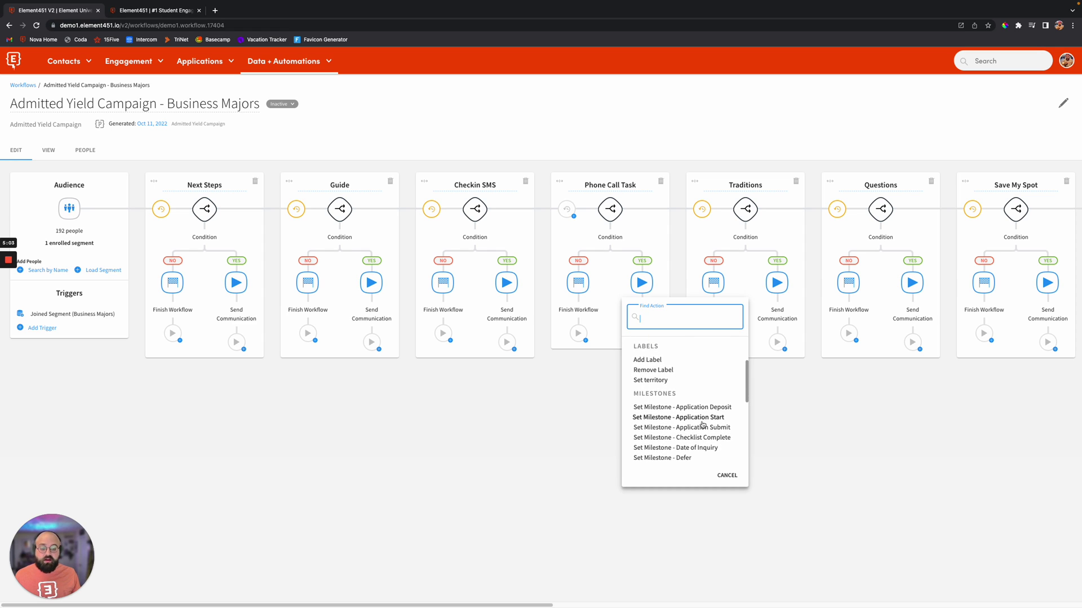
scroll(676, 403, "down", 2)
scroll(676, 404, "down", 4)
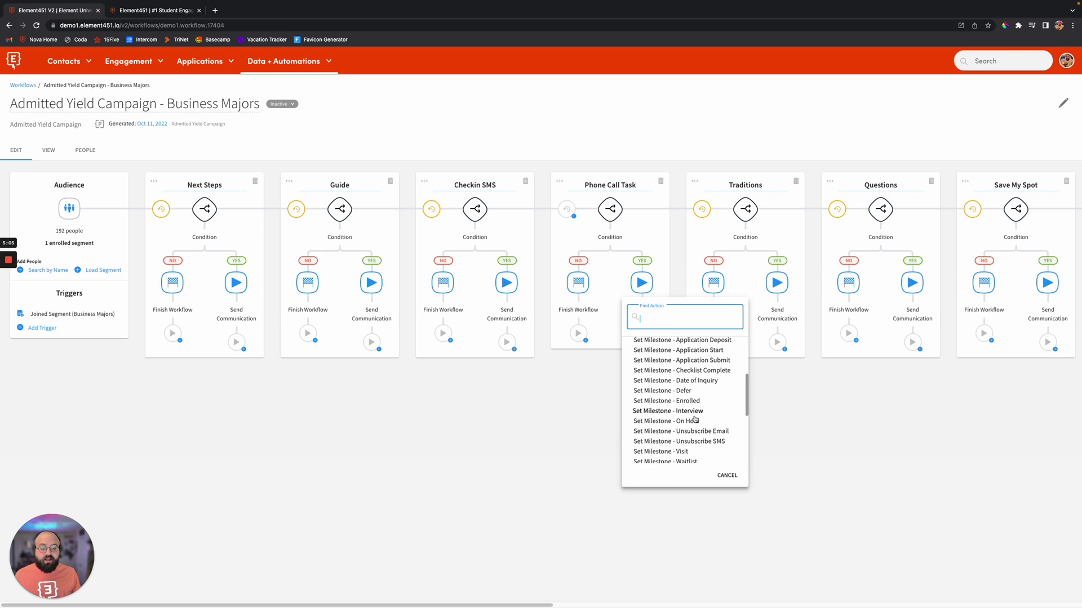
scroll(696, 420, "down", 7)
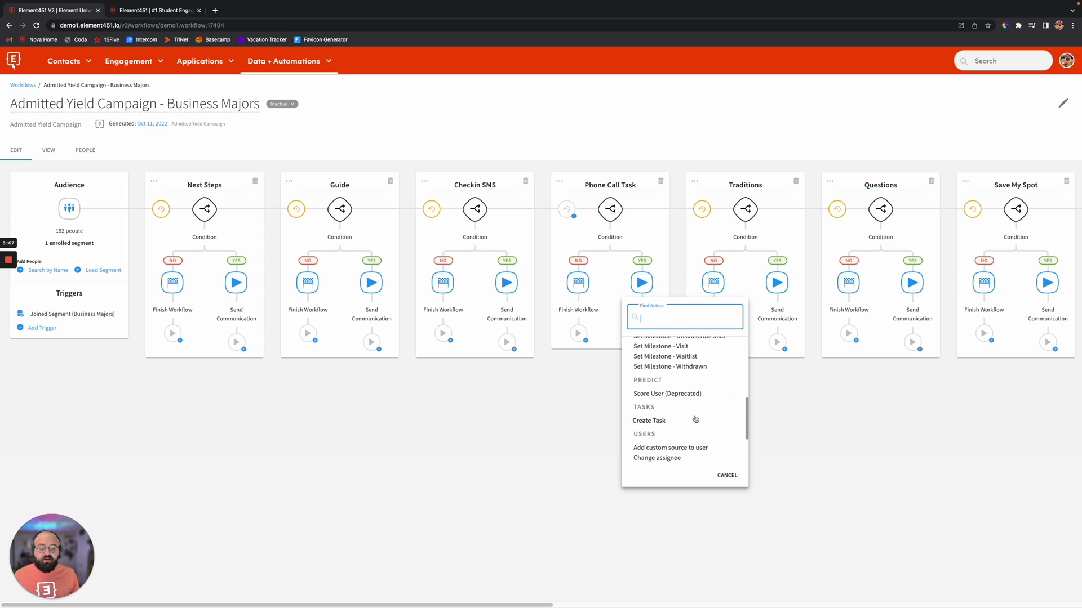
scroll(710, 406, "down", 3)
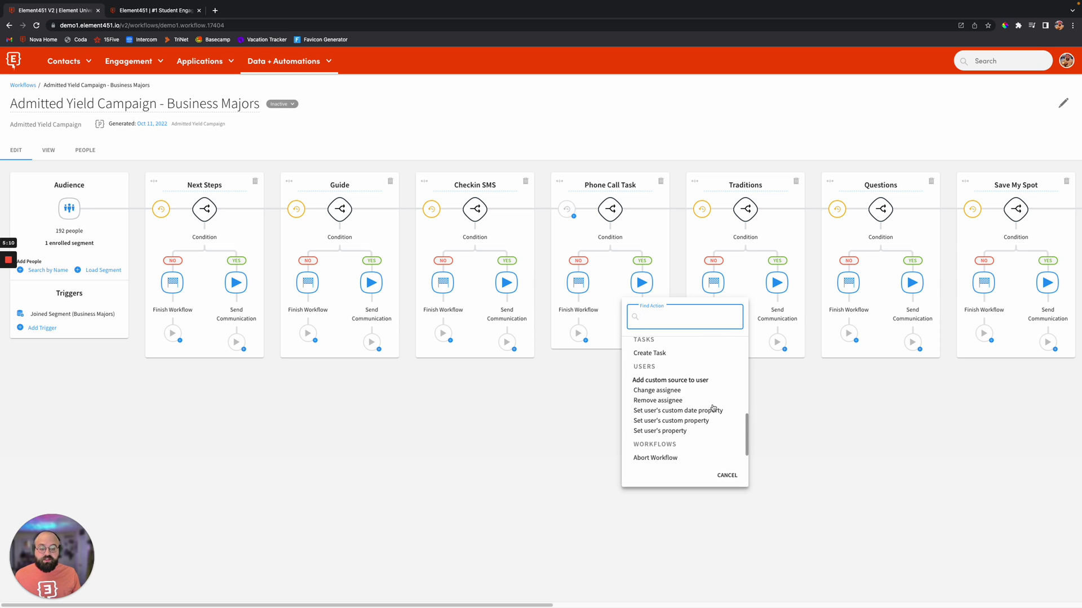
scroll(709, 421, "down", 2)
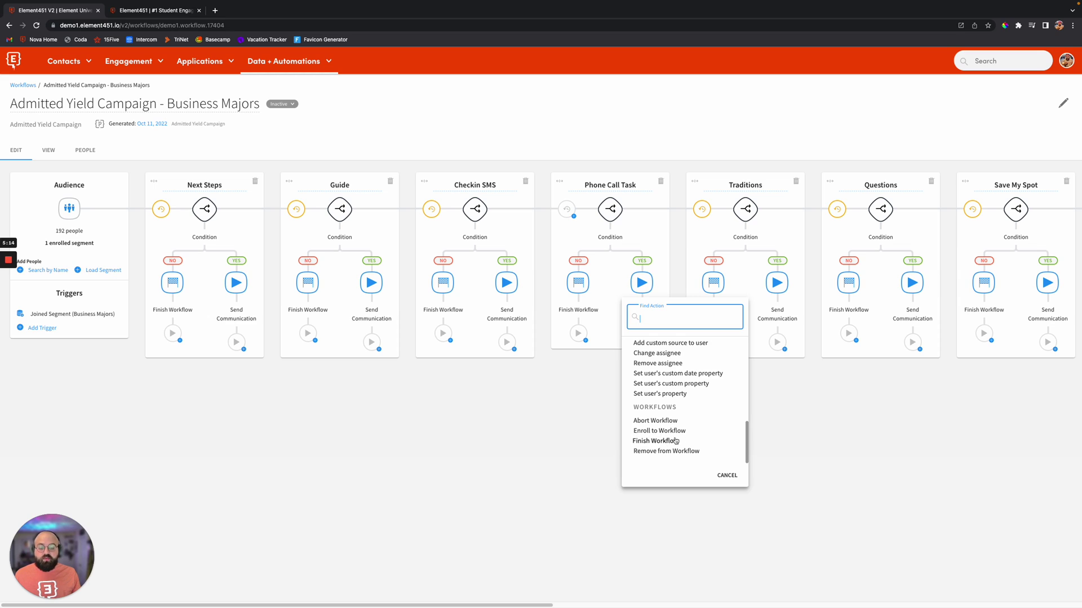
scroll(697, 411, "up", 2)
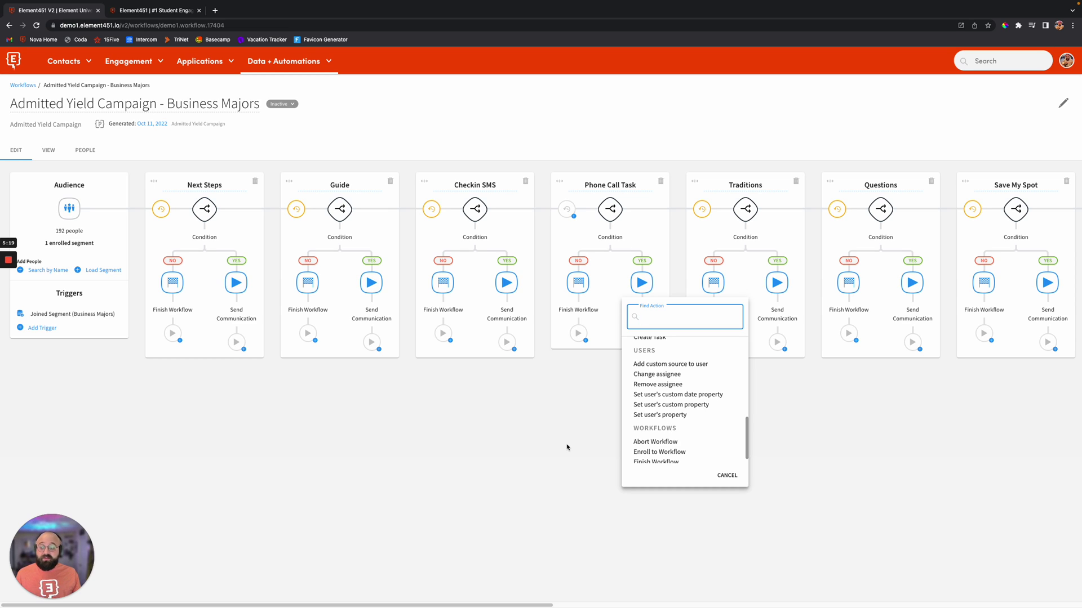
key("Return")
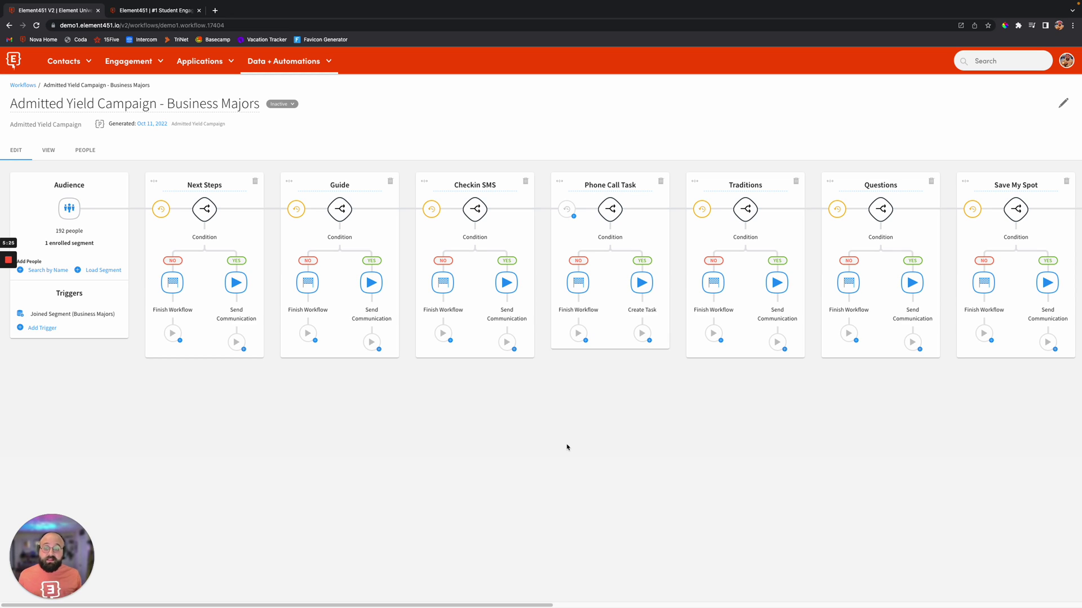
- Return to Workflows, search 'at risk', and open the At Risk Students workflow
left_click(23, 86)
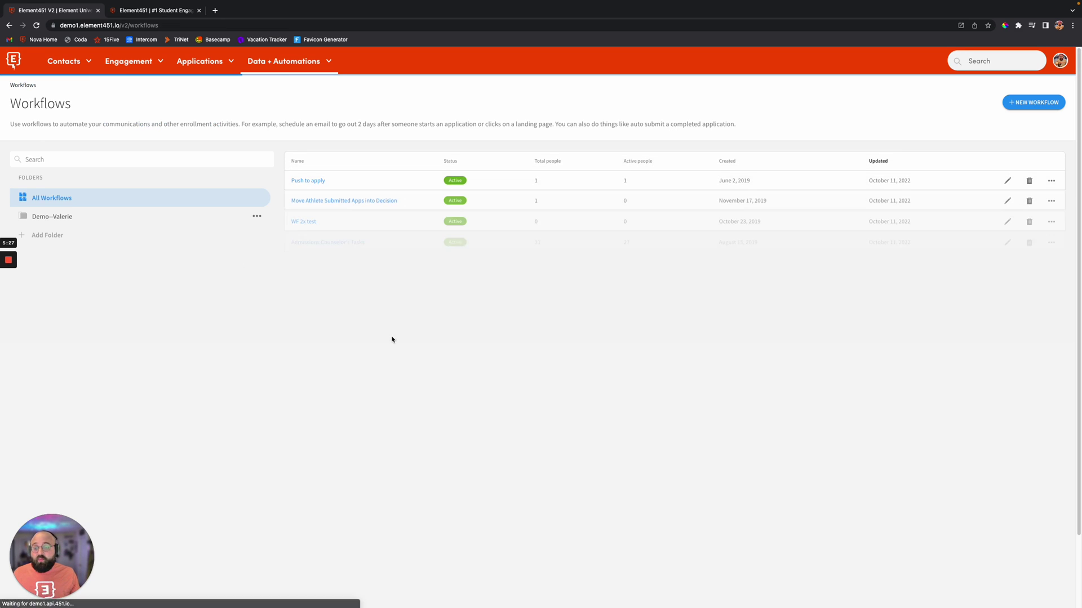
left_click(161, 160)
type("at risk")
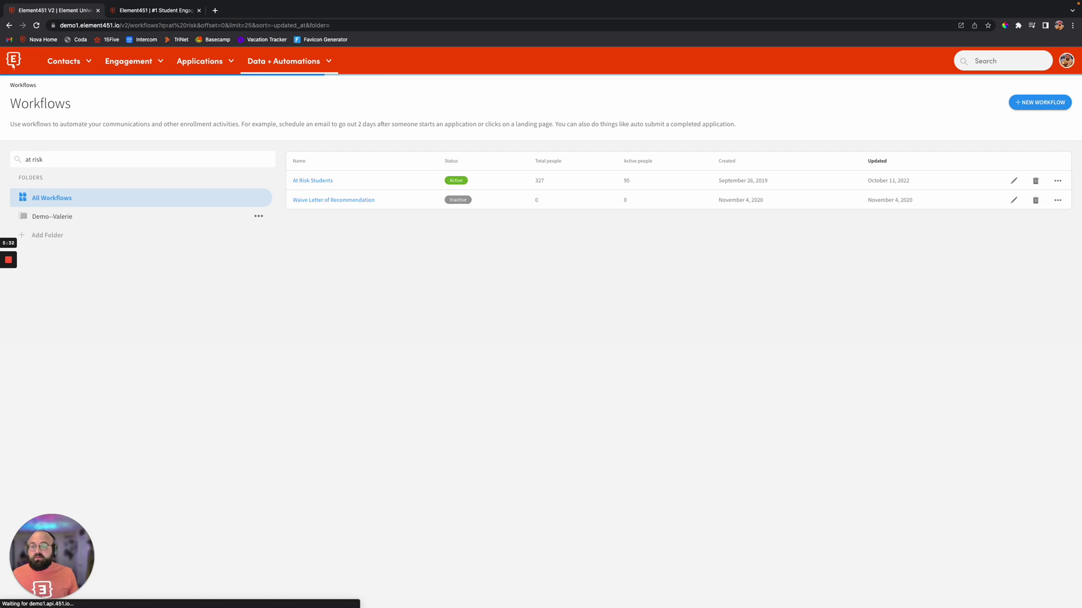
left_click(313, 180)
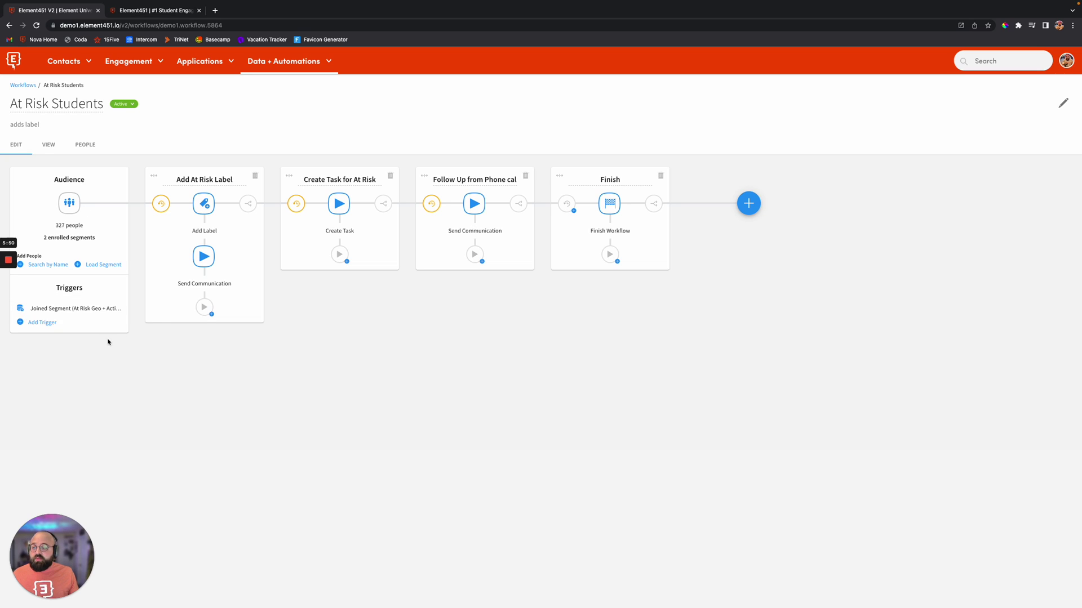
- View the Joined Segment trigger, cancel without changes, and go back to the Workflows list
mouse_move(84, 309)
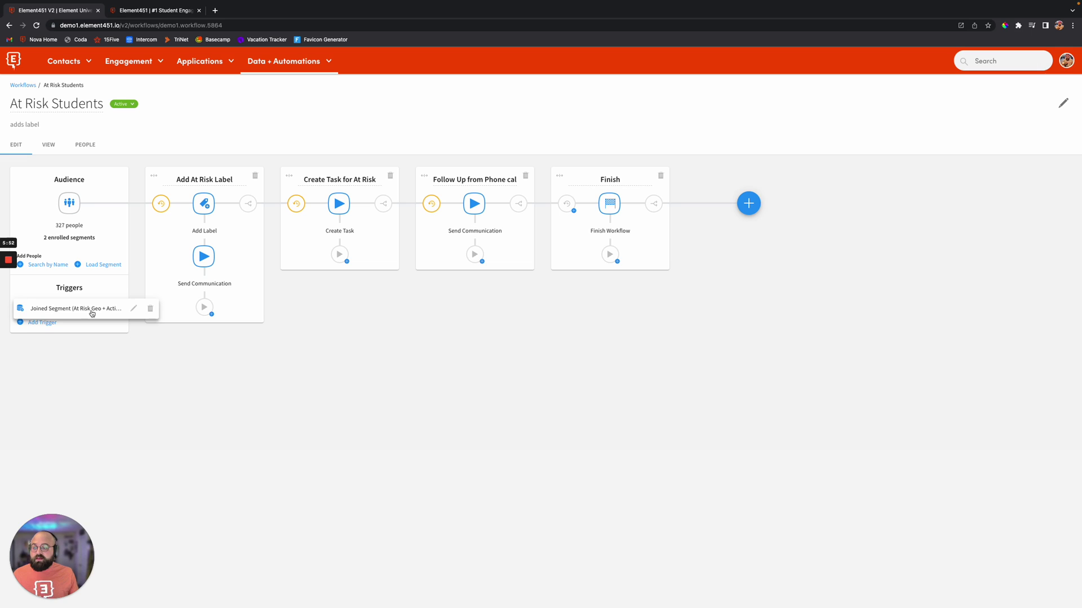
left_click(92, 314)
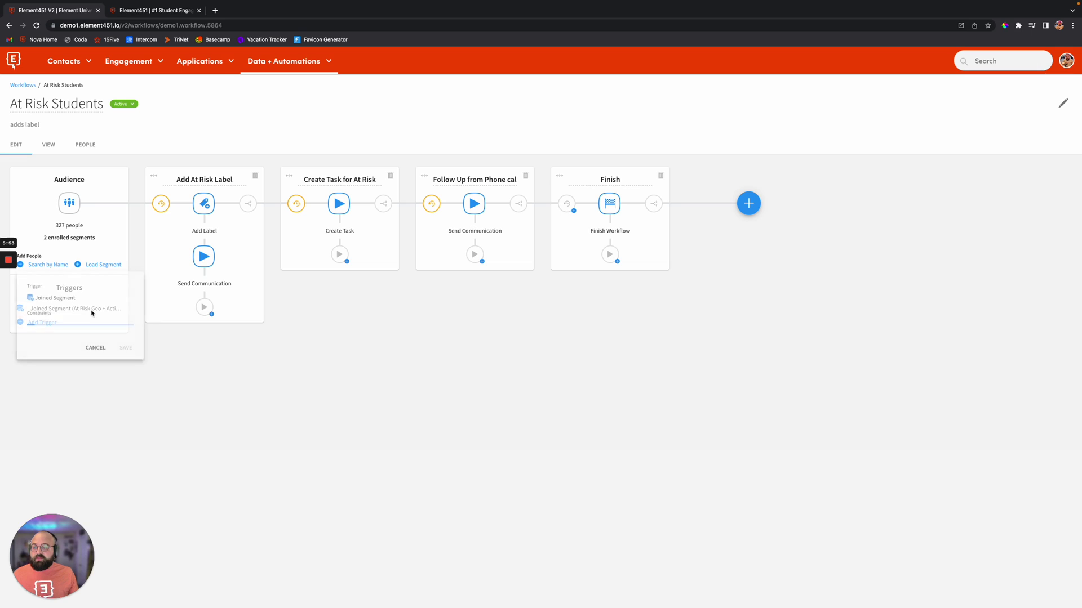
left_click(260, 401)
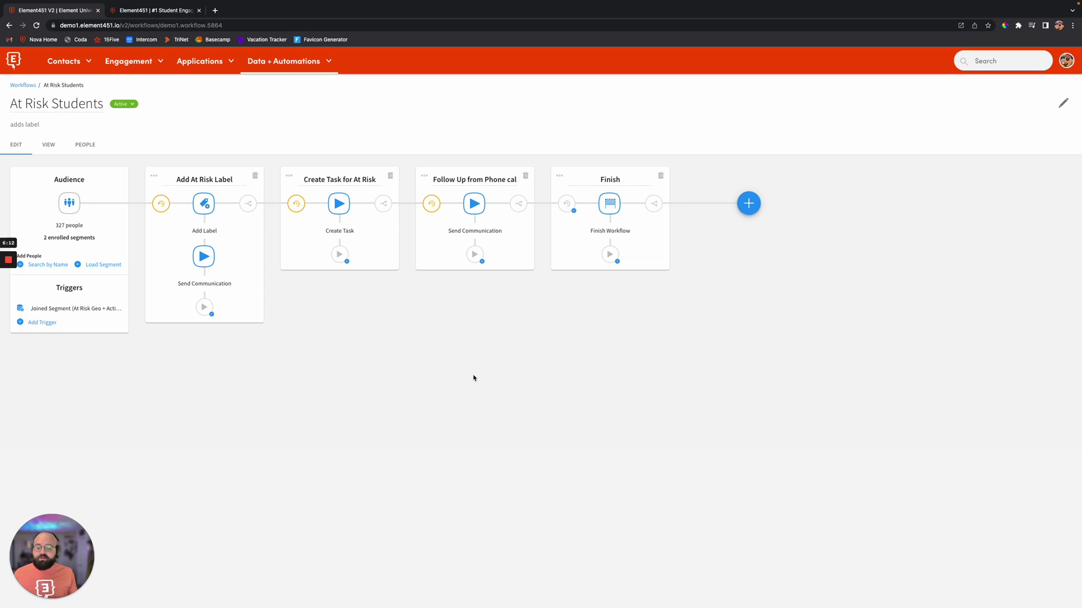
left_click(24, 85)
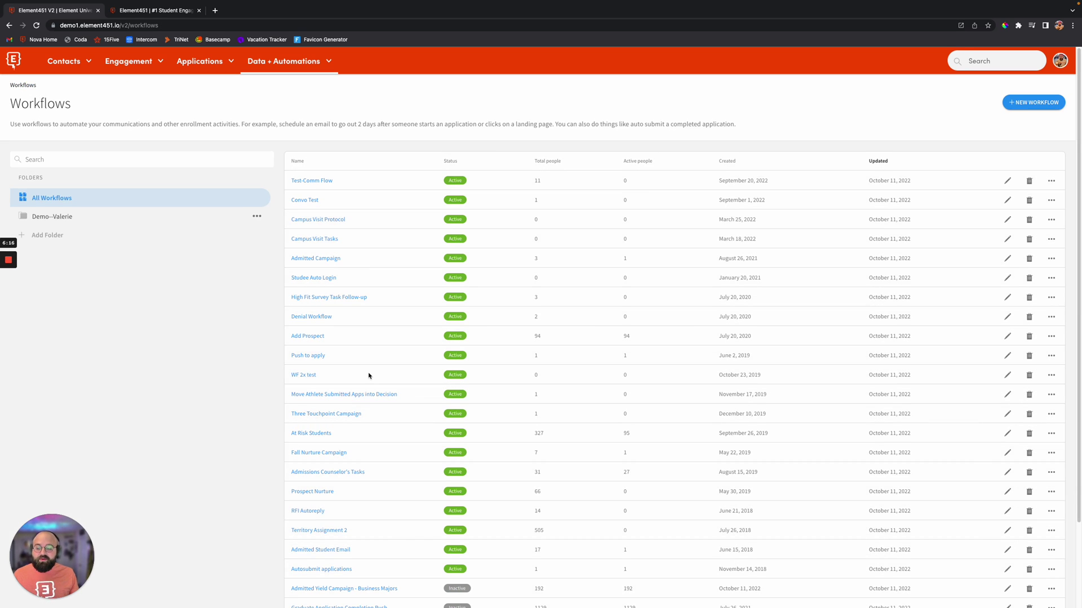